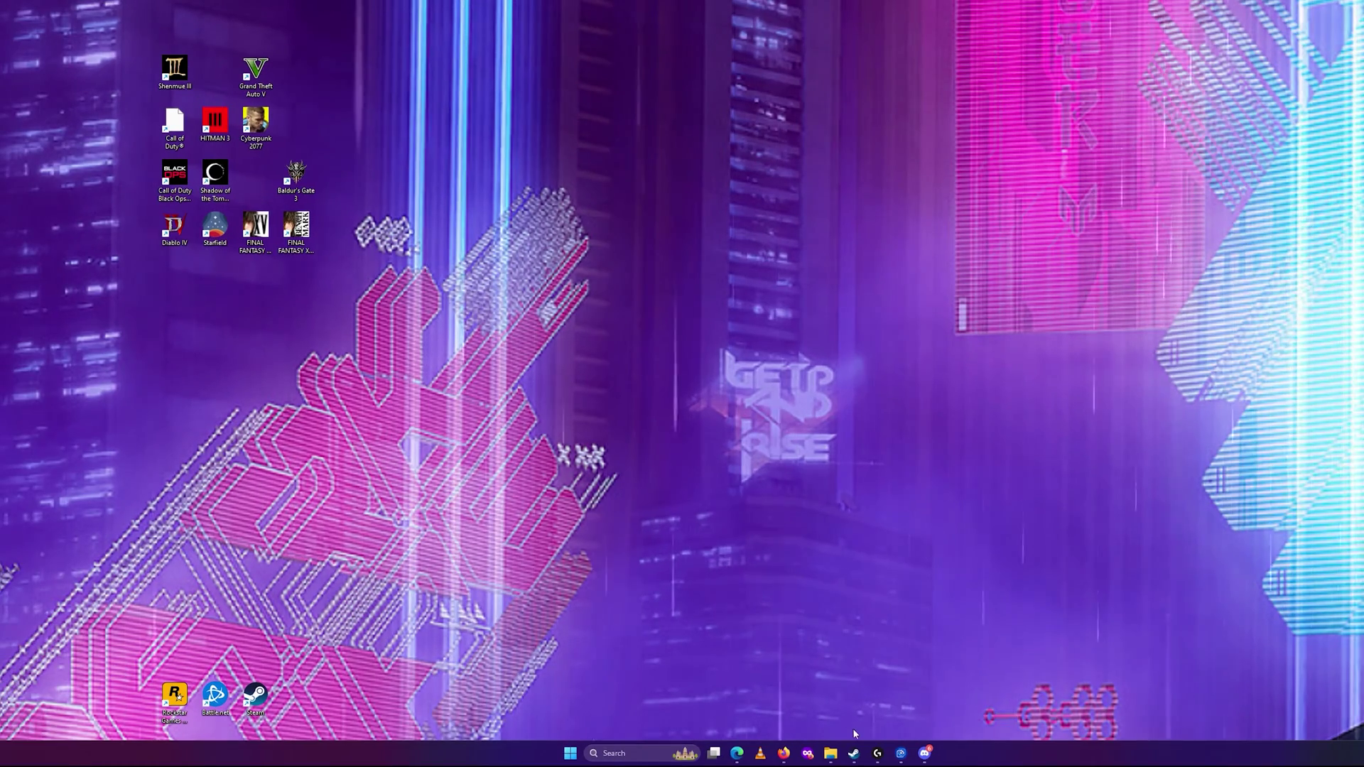
Switch to Steam and open the Storage page of its settings
left_click(854, 753)
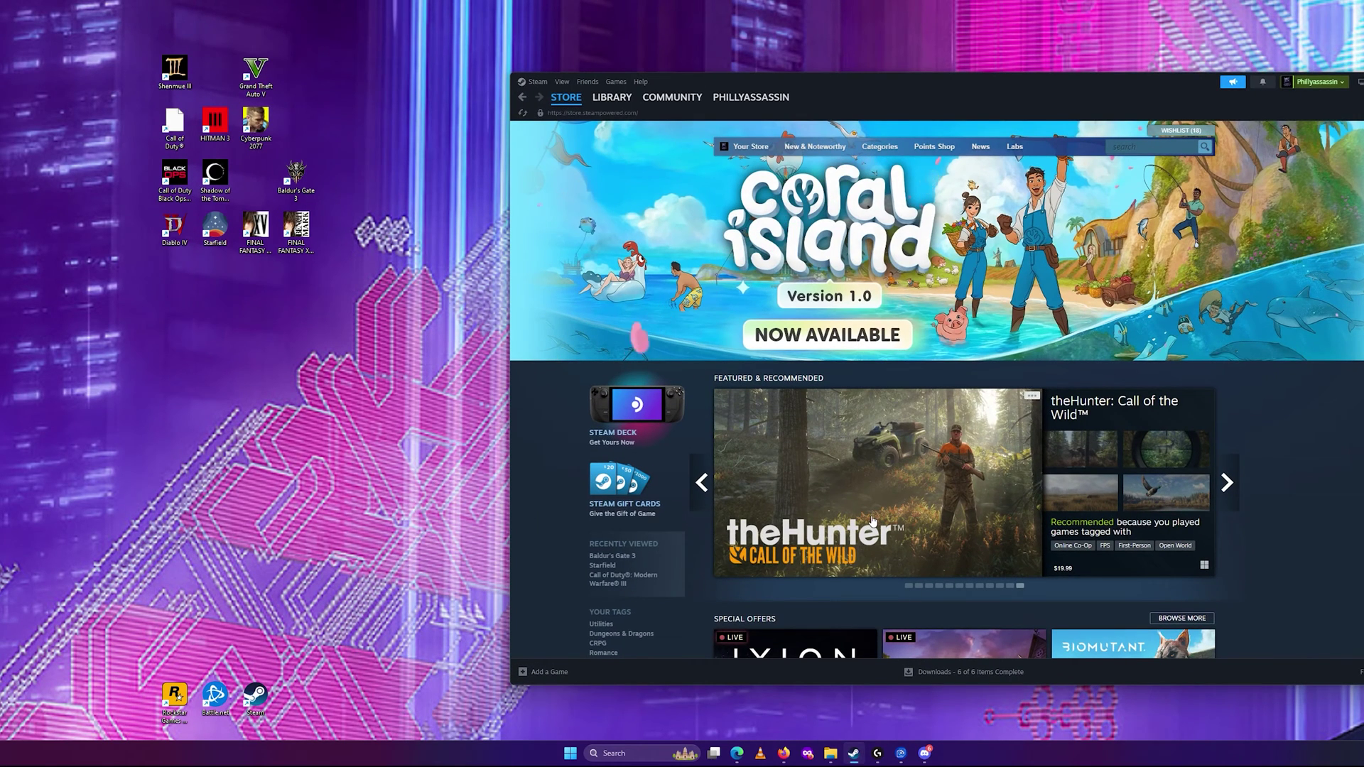
mouse_move(873, 520)
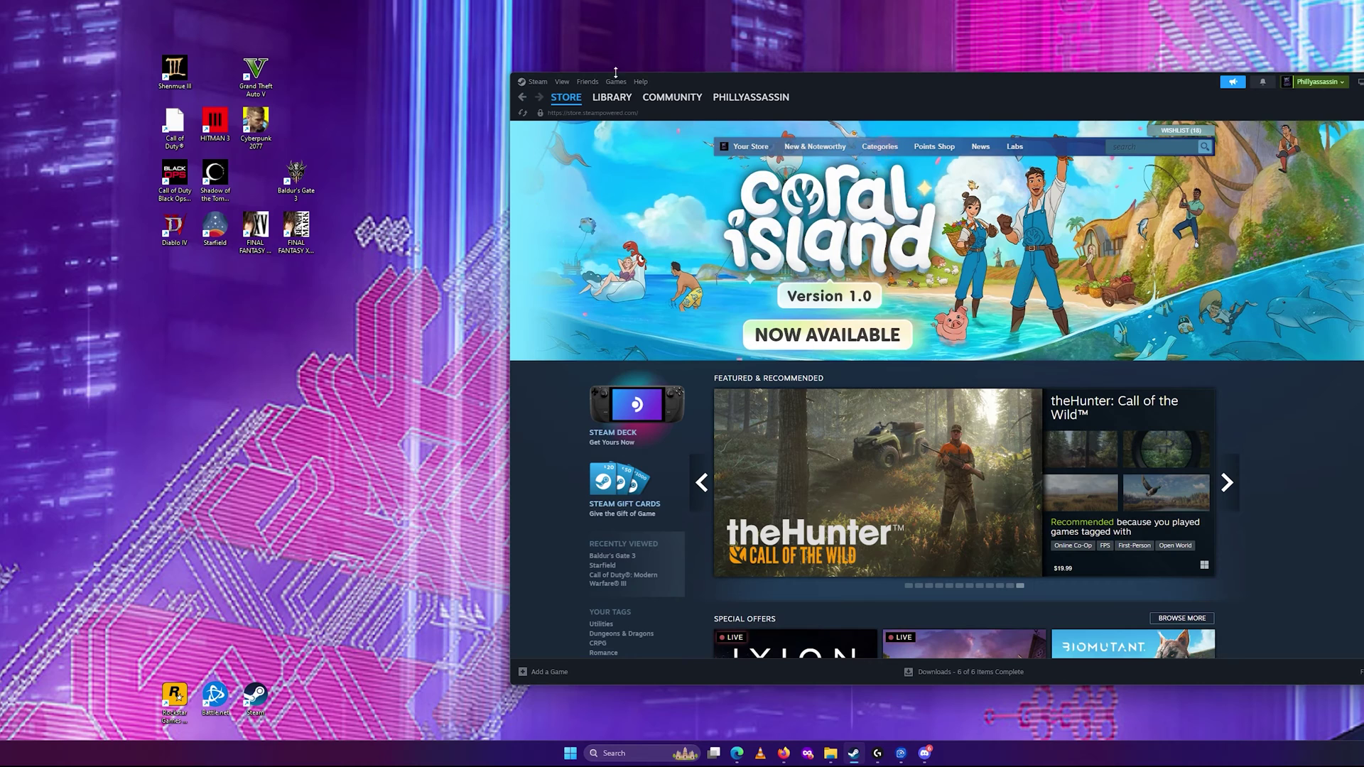
mouse_move(615, 104)
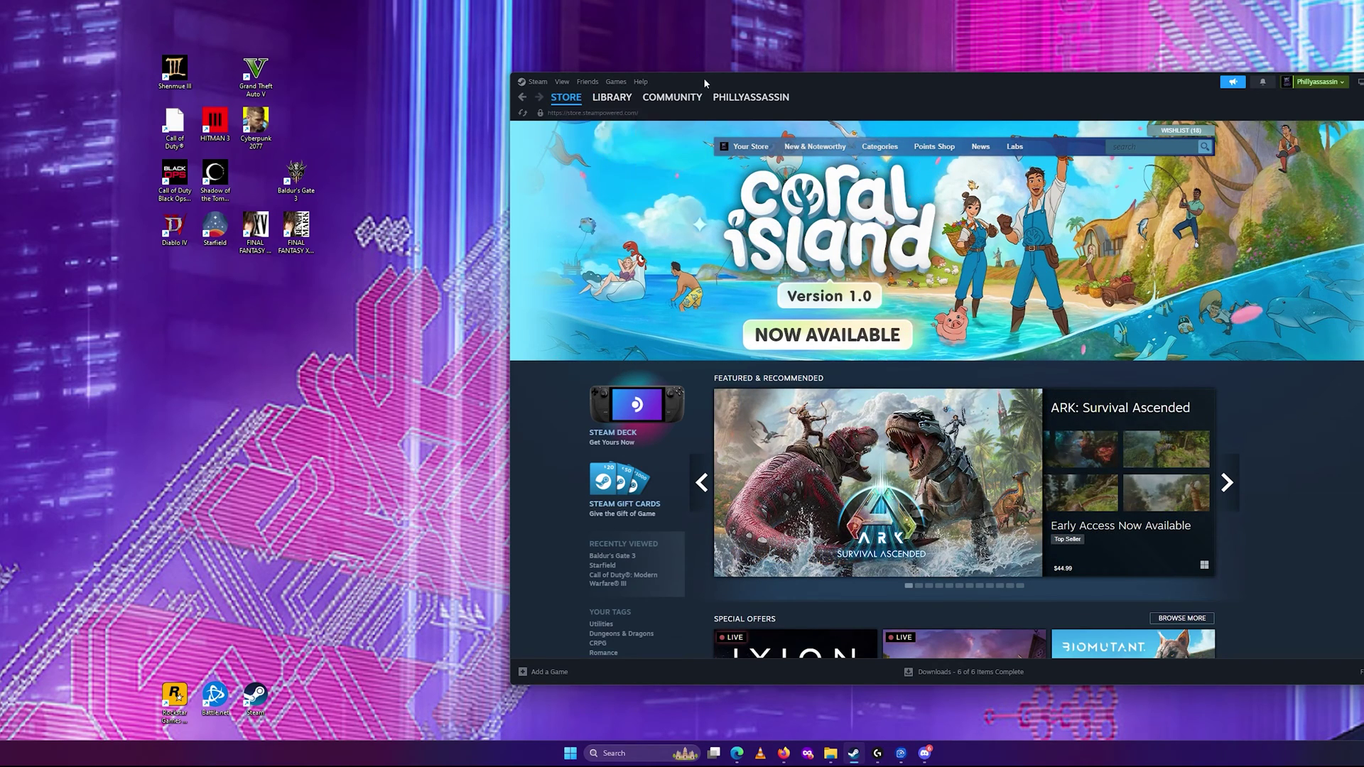
mouse_move(719, 98)
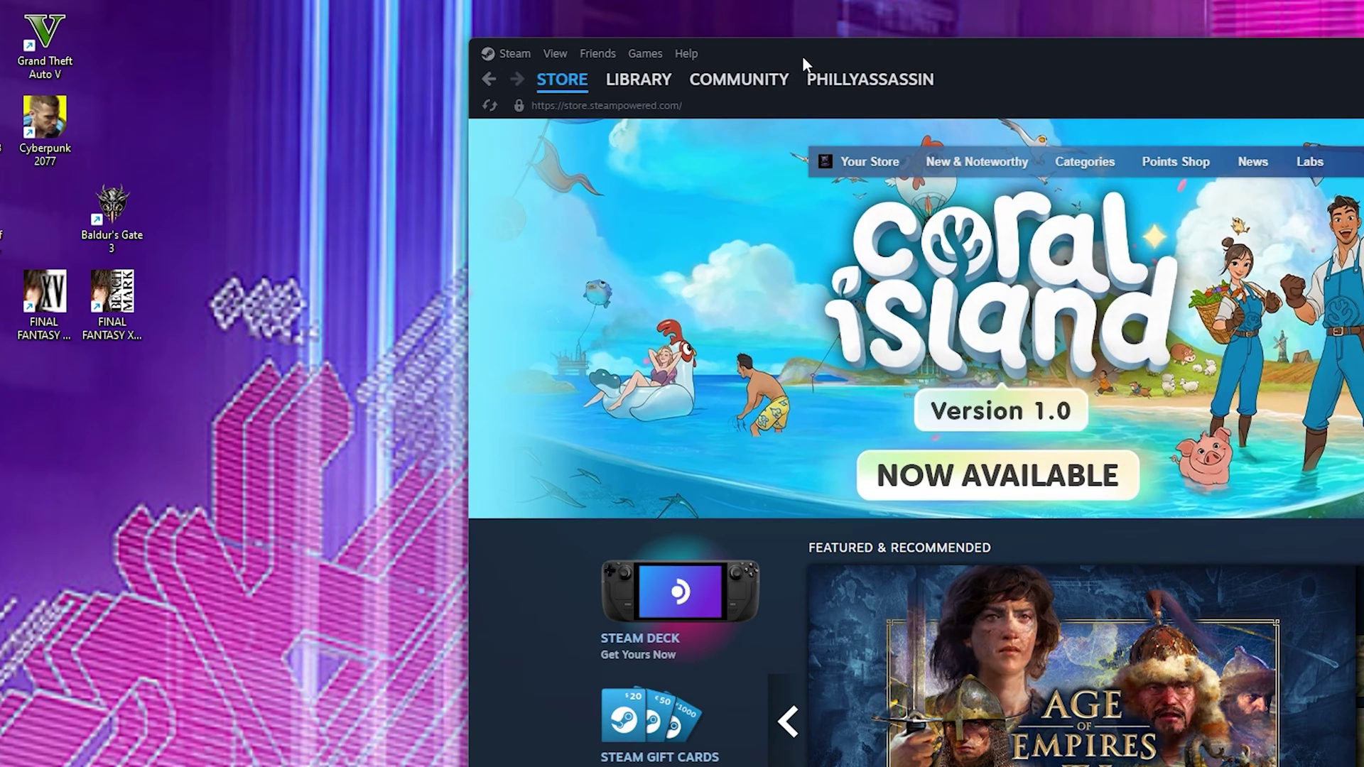
left_click(518, 54)
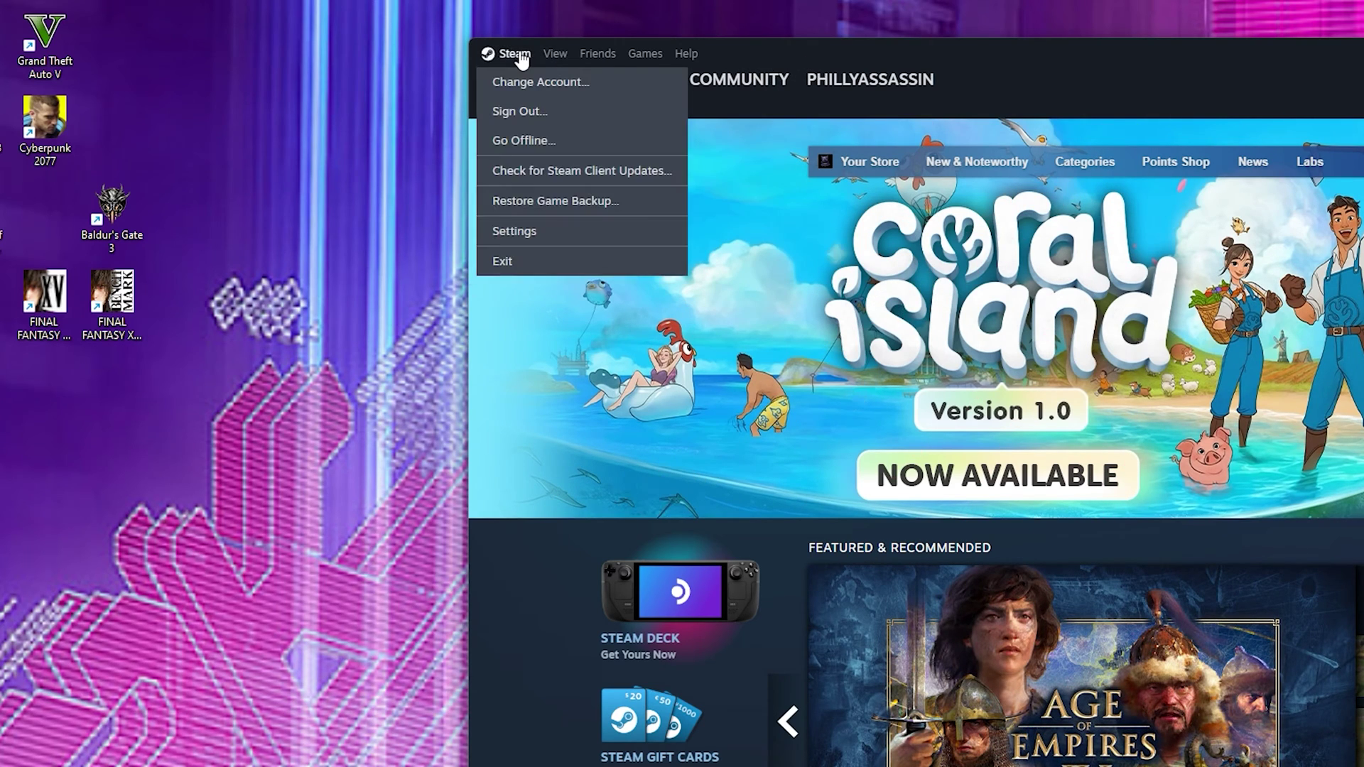
left_click(557, 231)
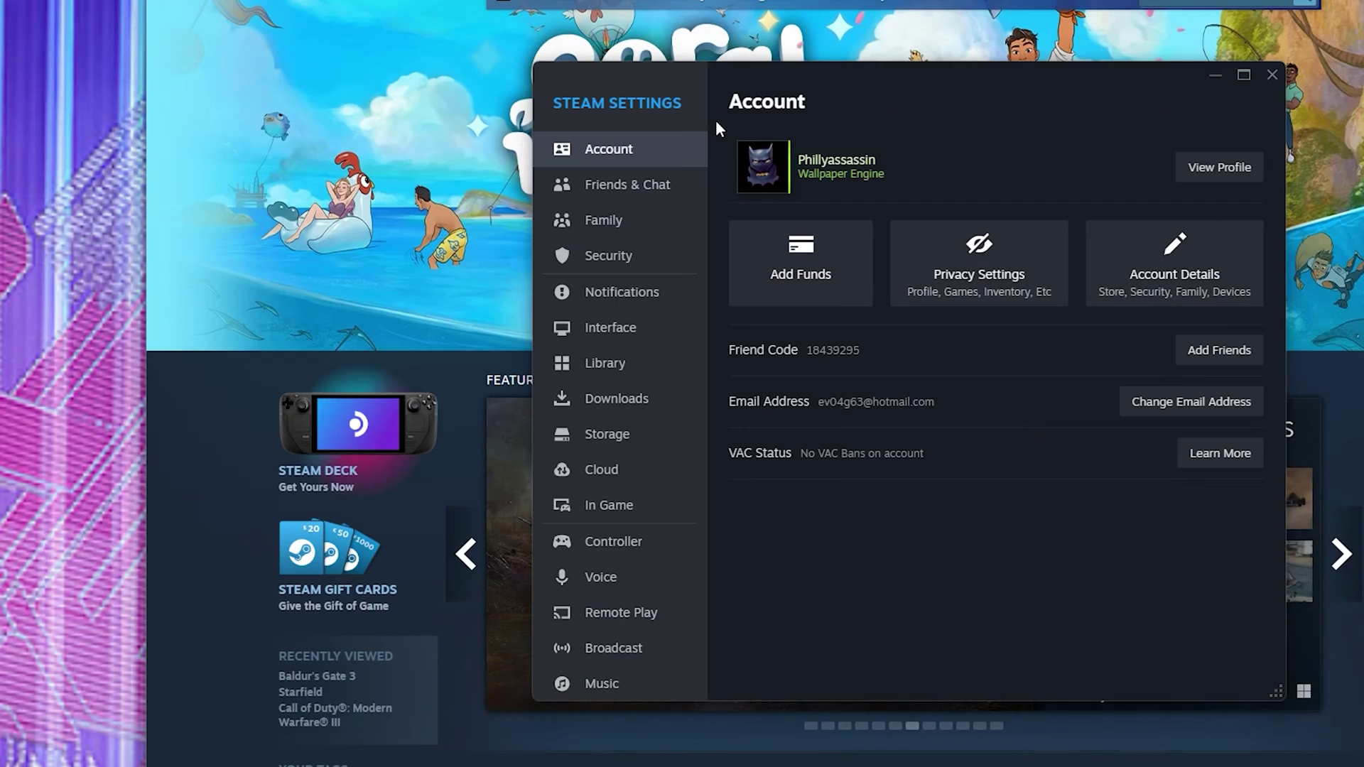
left_click(643, 433)
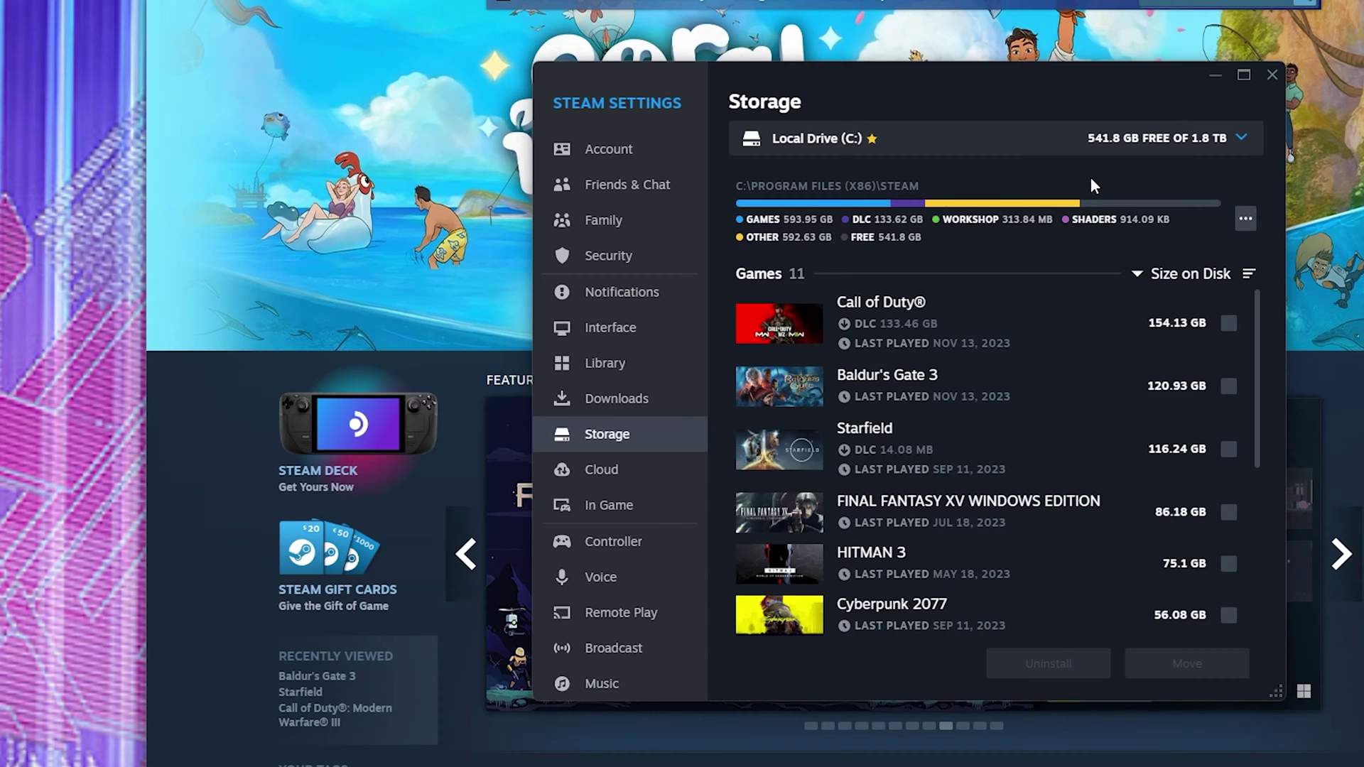
Check which drives Steam uses for storage and look through the games installed on Local Drive (C:)
left_click(1065, 140)
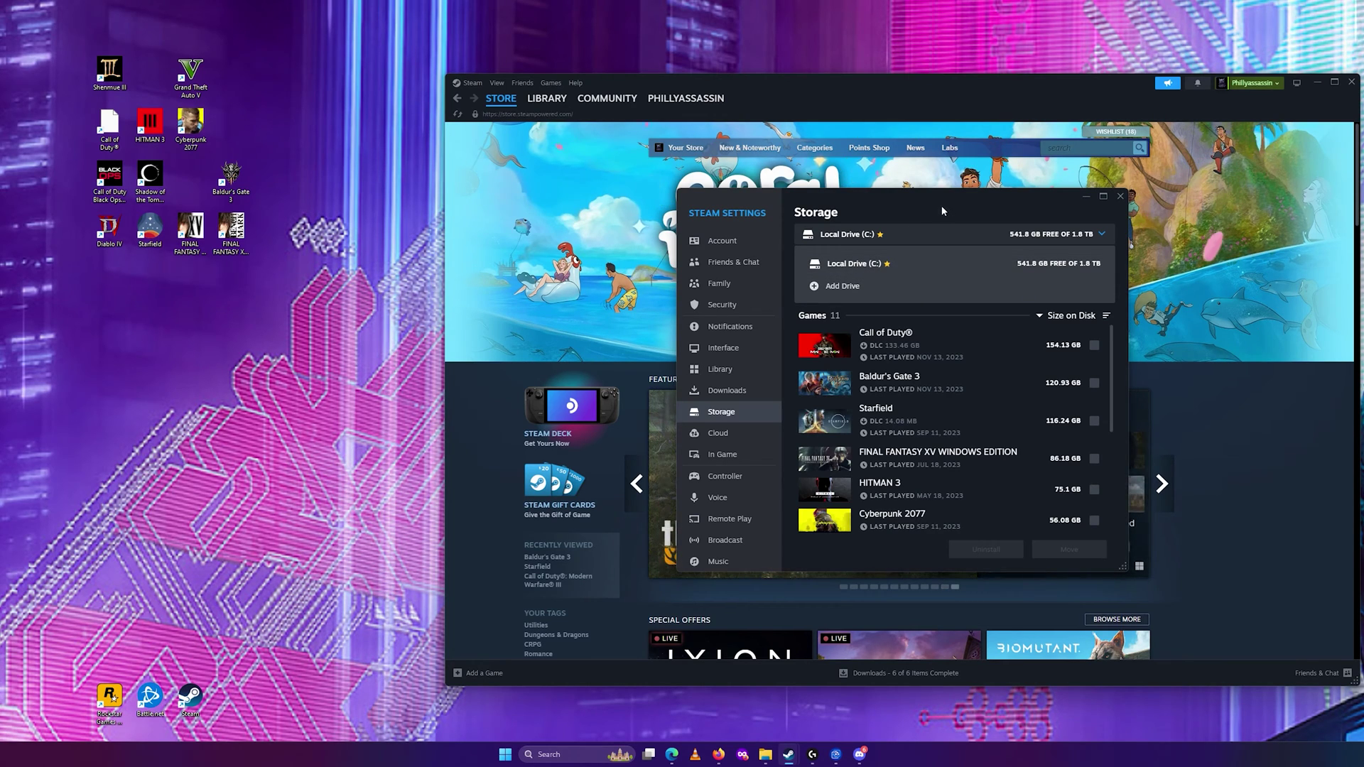
left_click(1103, 235)
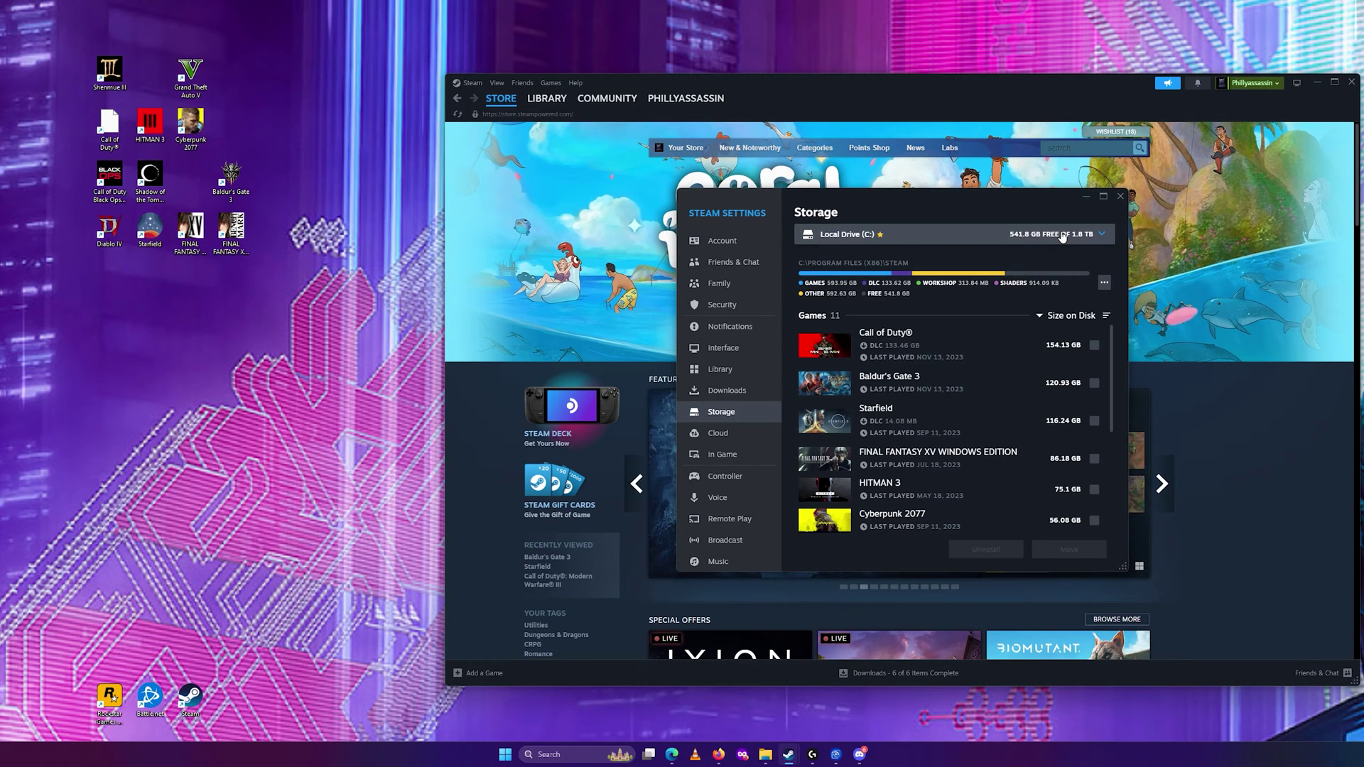
scroll(963, 378, "down", 3)
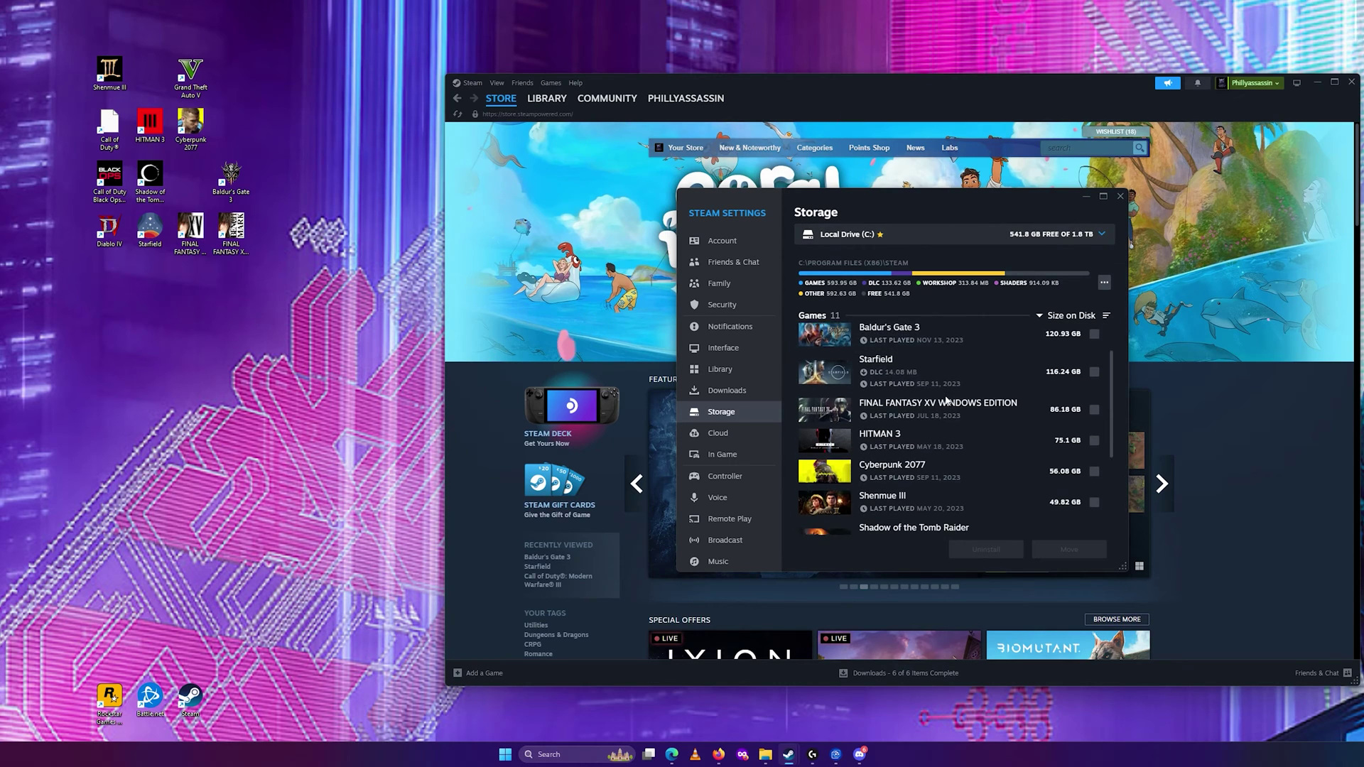
scroll(948, 394, "up", 3)
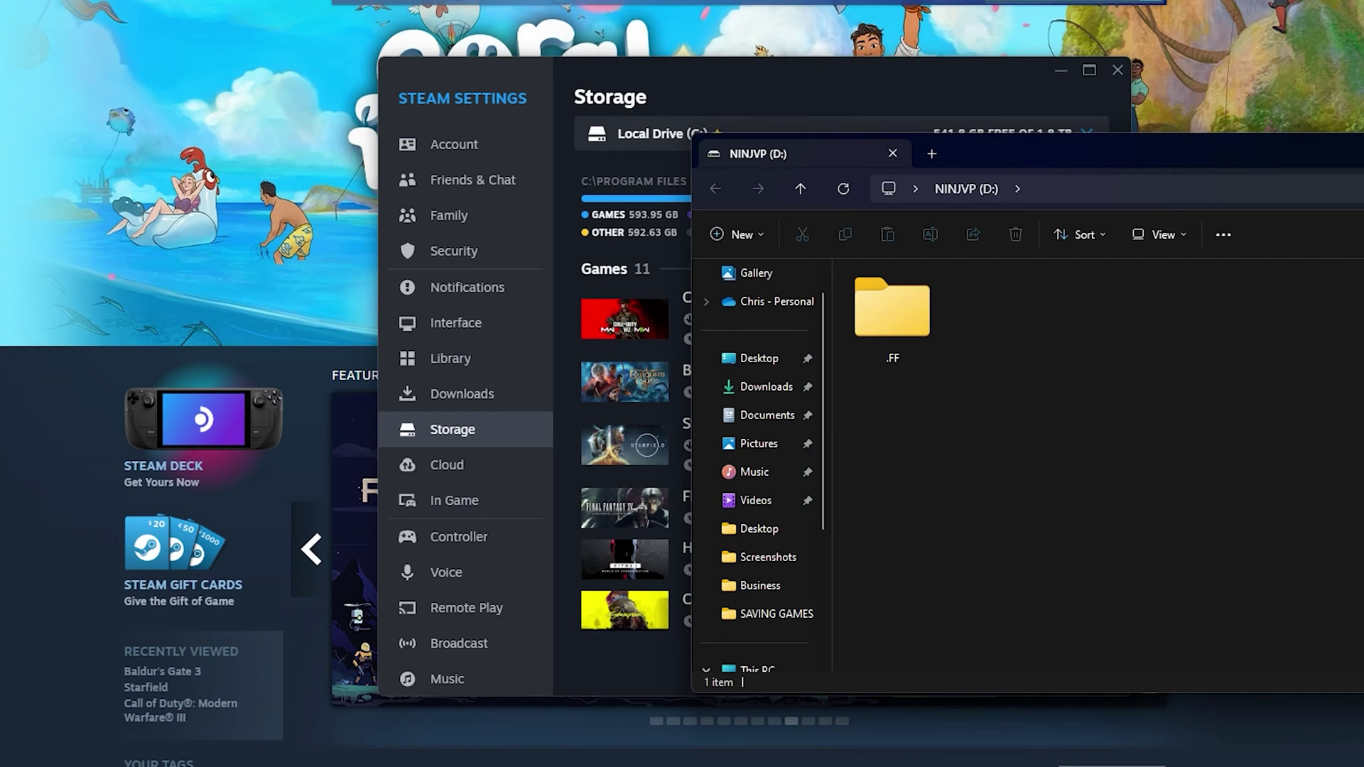
Add Local Drive (D:) as a new Steam library folder, checking the NINJVP (D:) drive in File Explorer before confirming
key("alt+F4")
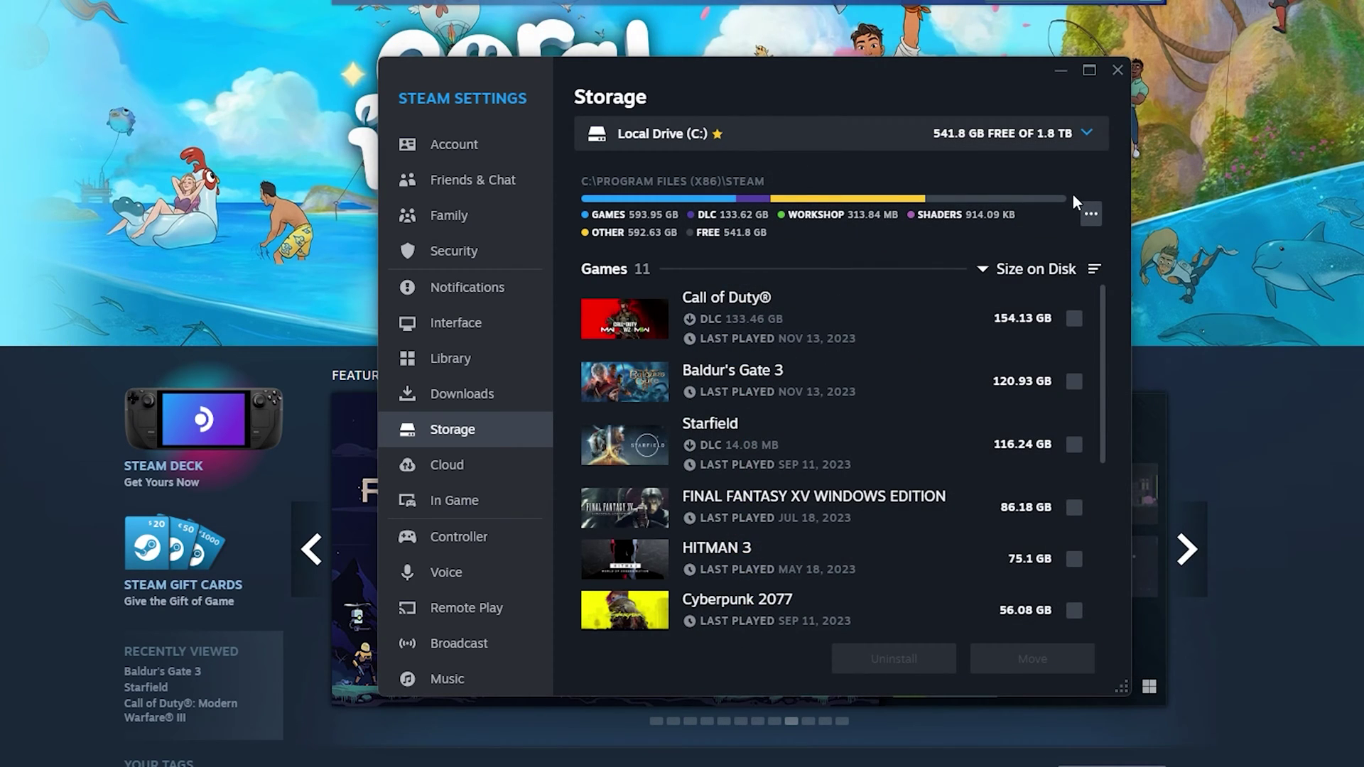
left_click(1072, 133)
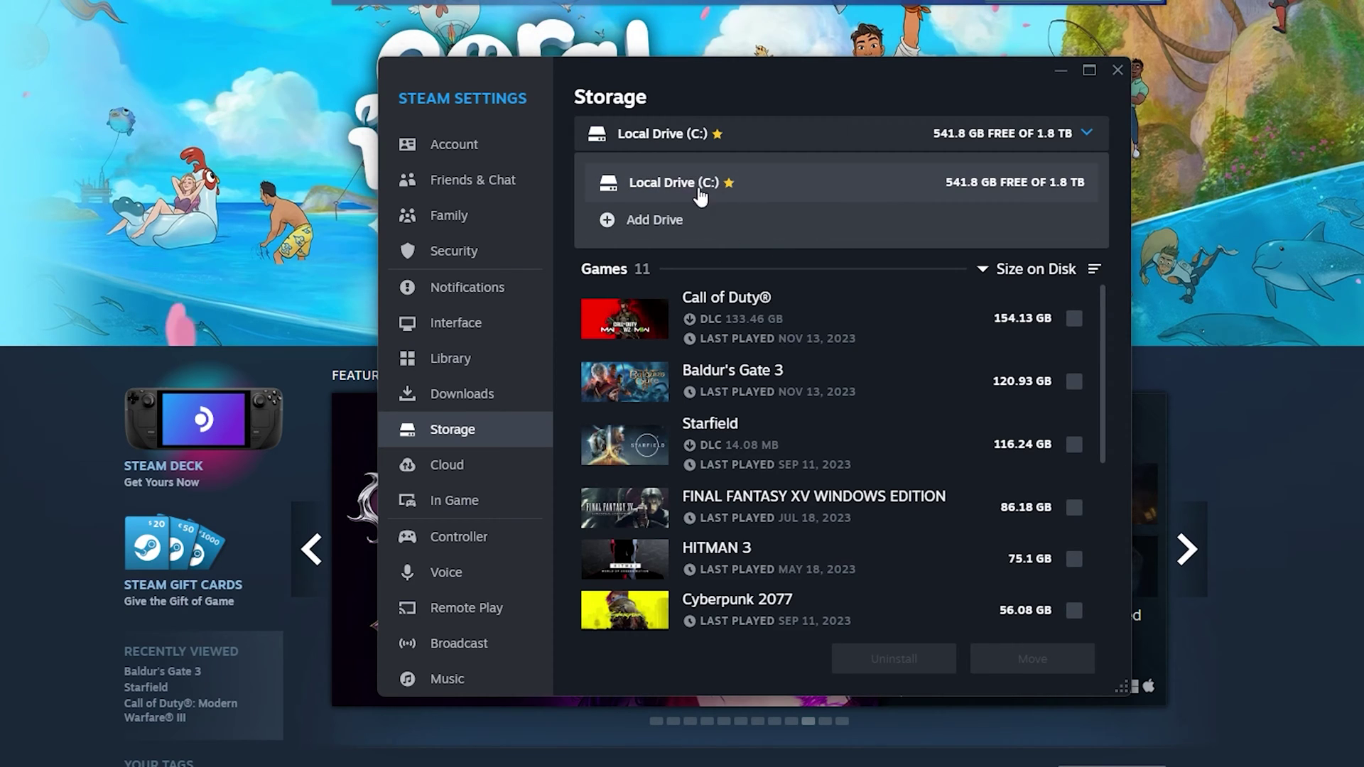
left_click(855, 132)
left_click(786, 132)
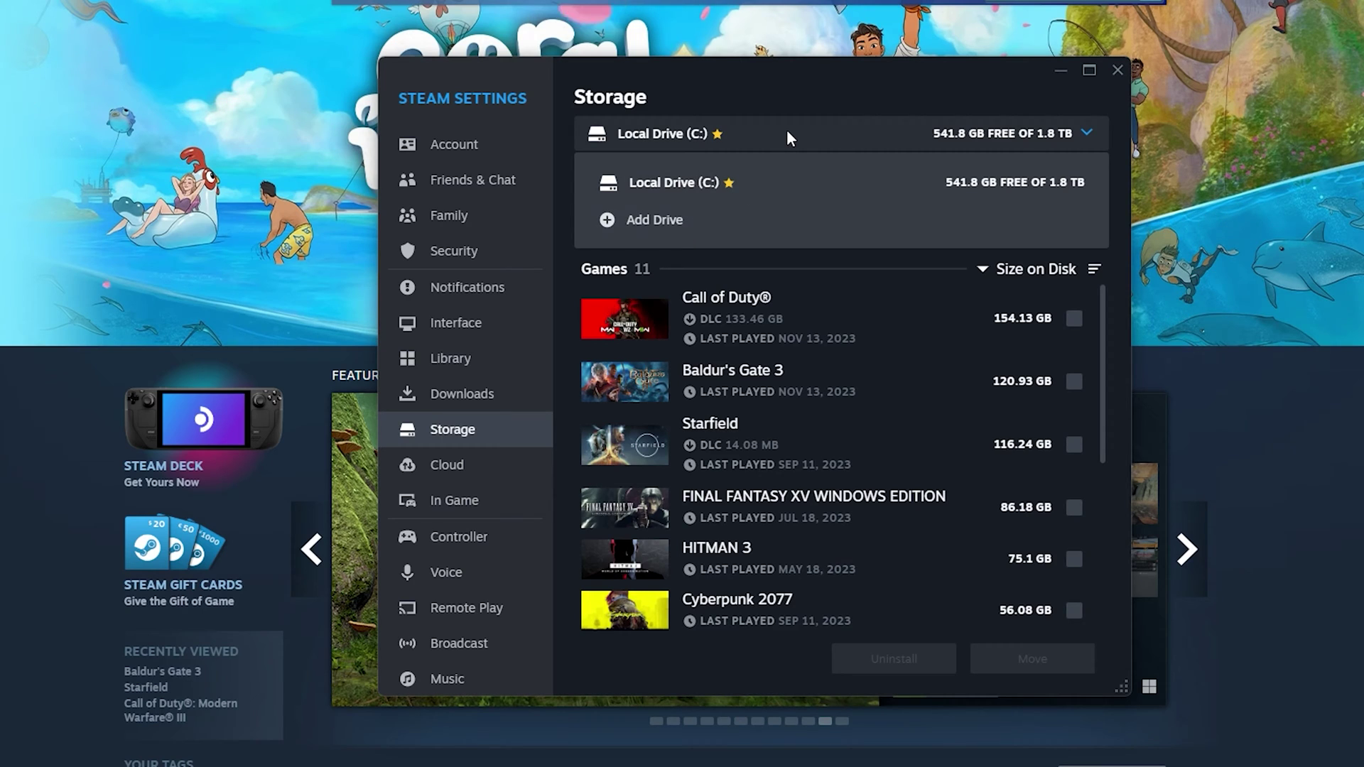
left_click(692, 222)
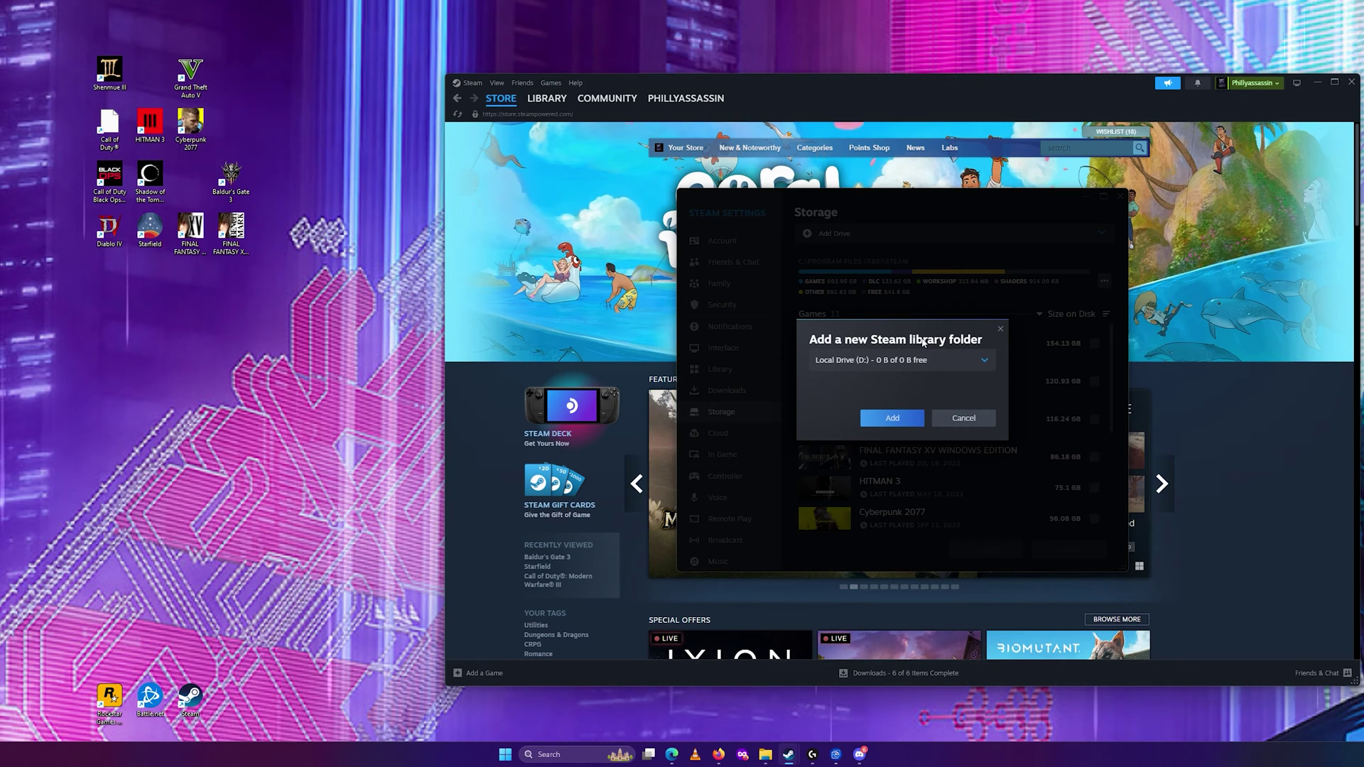
left_click(766, 755)
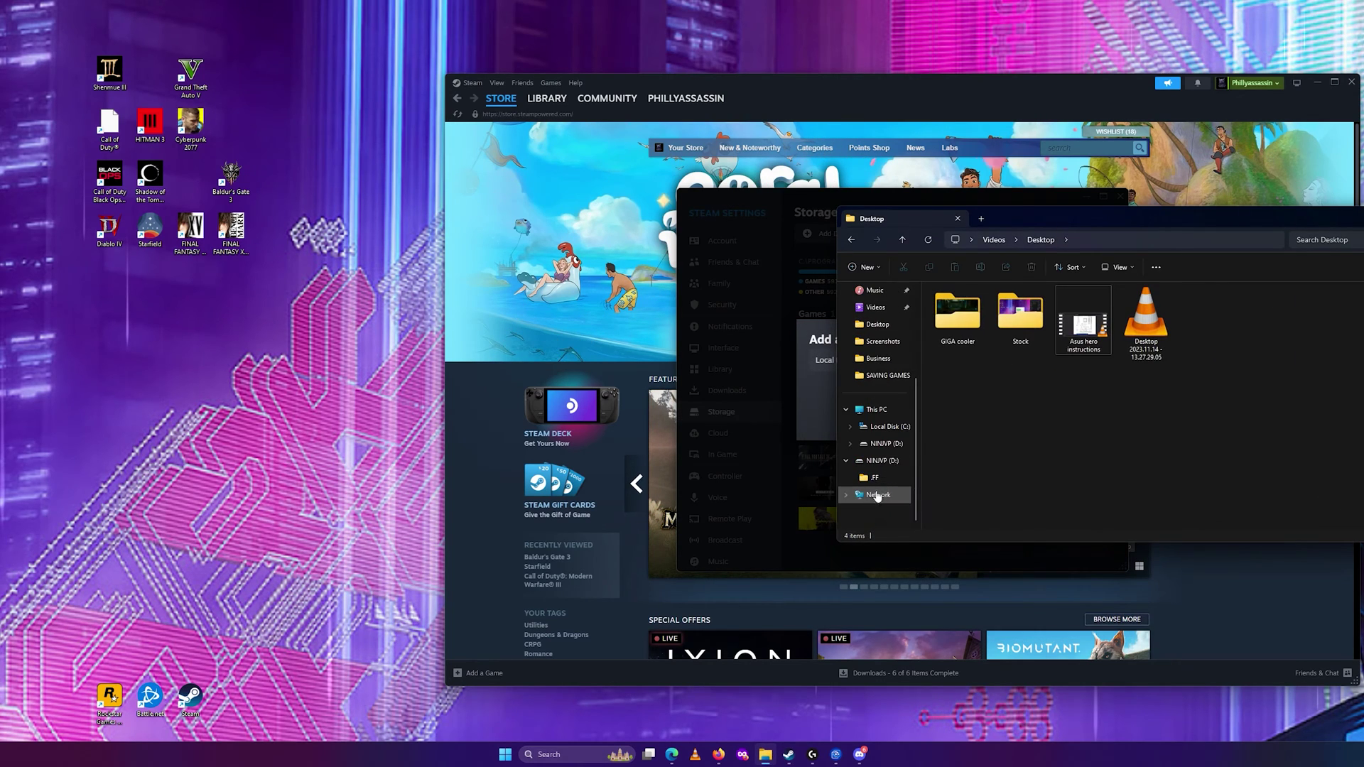
left_click(891, 447)
left_click(864, 447)
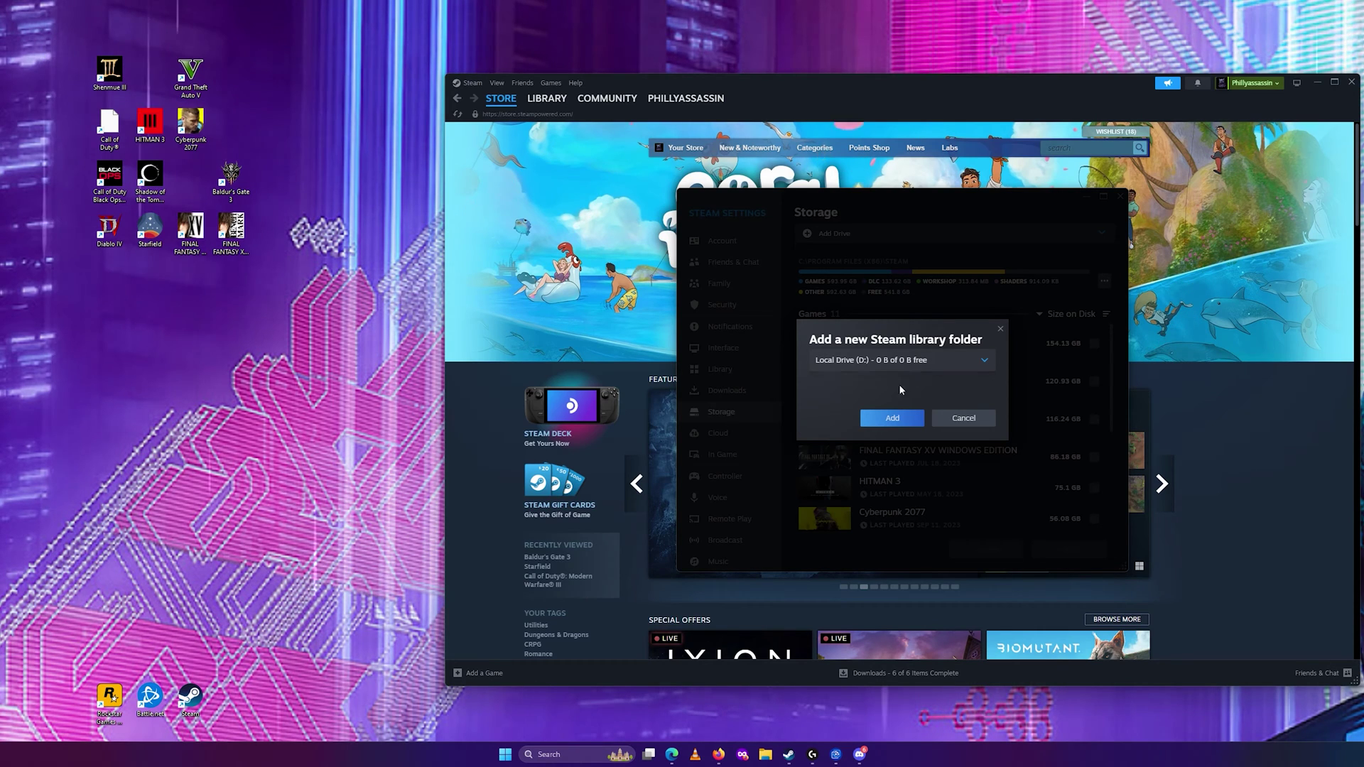
left_click(894, 418)
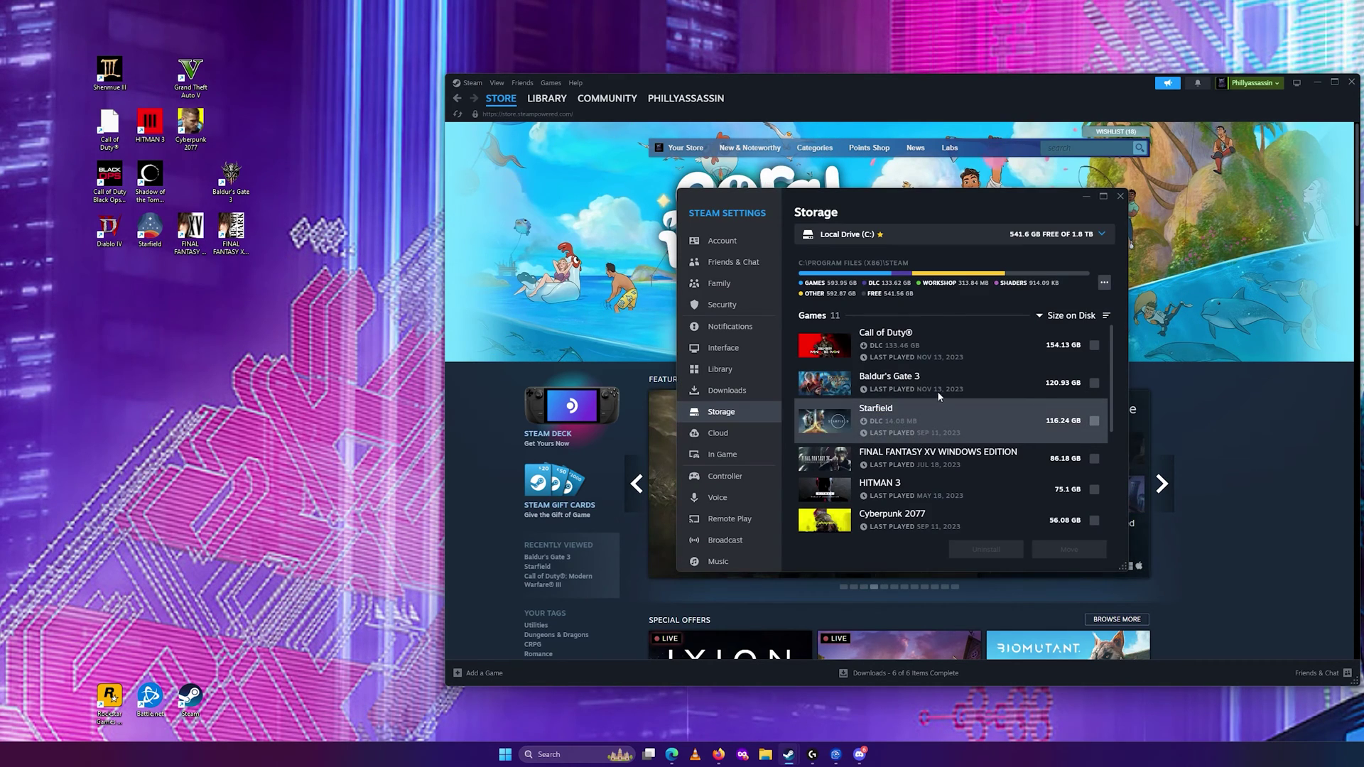
View the storage contents of the NINJVP (D:) drive, and return to the games on Local Drive (C:)
left_click(983, 240)
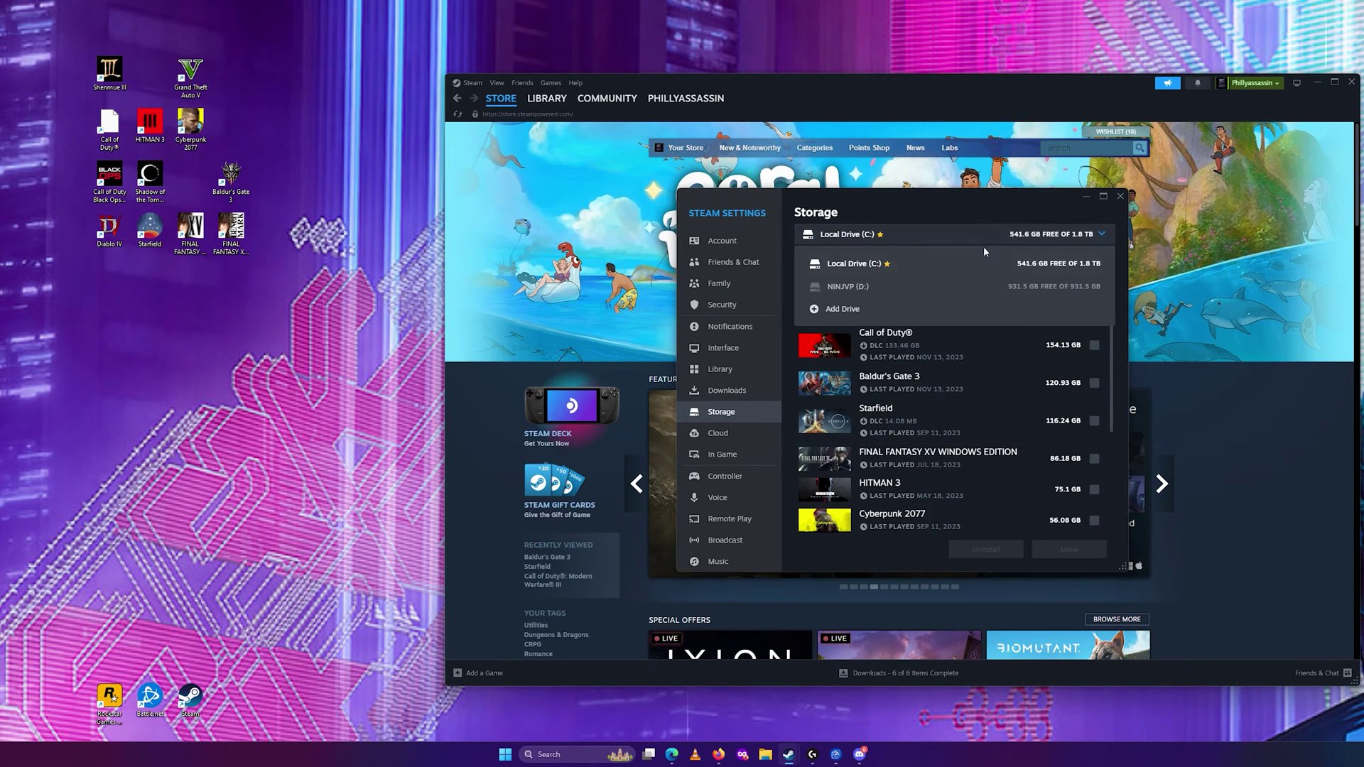
left_click(948, 289)
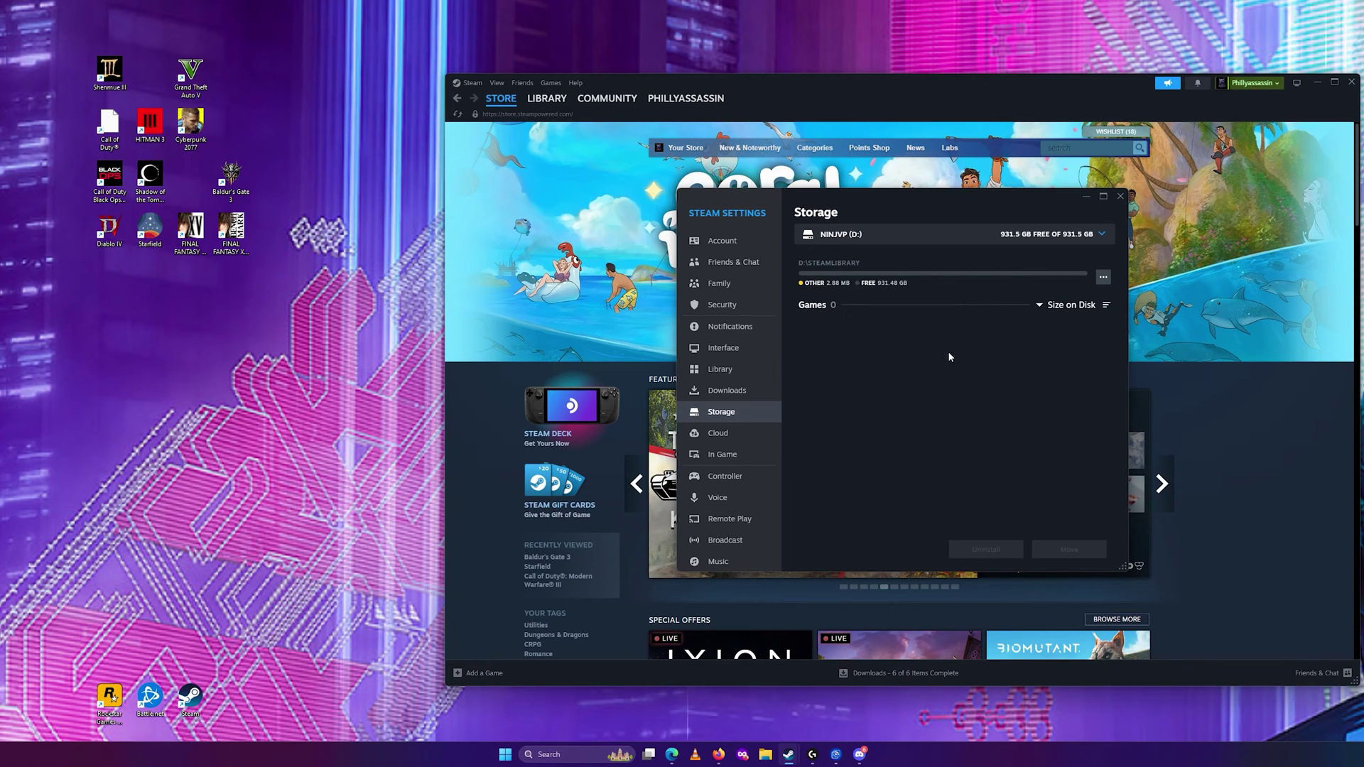
left_click(939, 234)
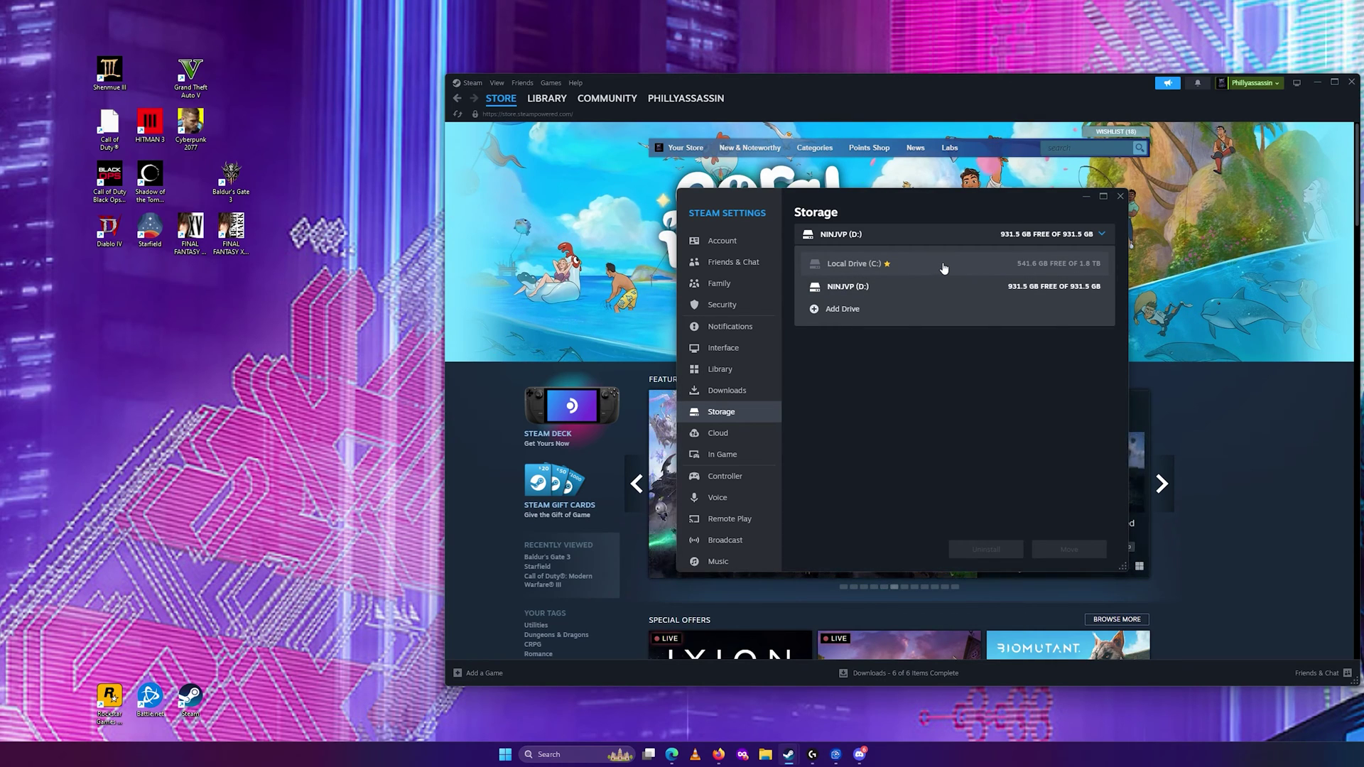
left_click(944, 265)
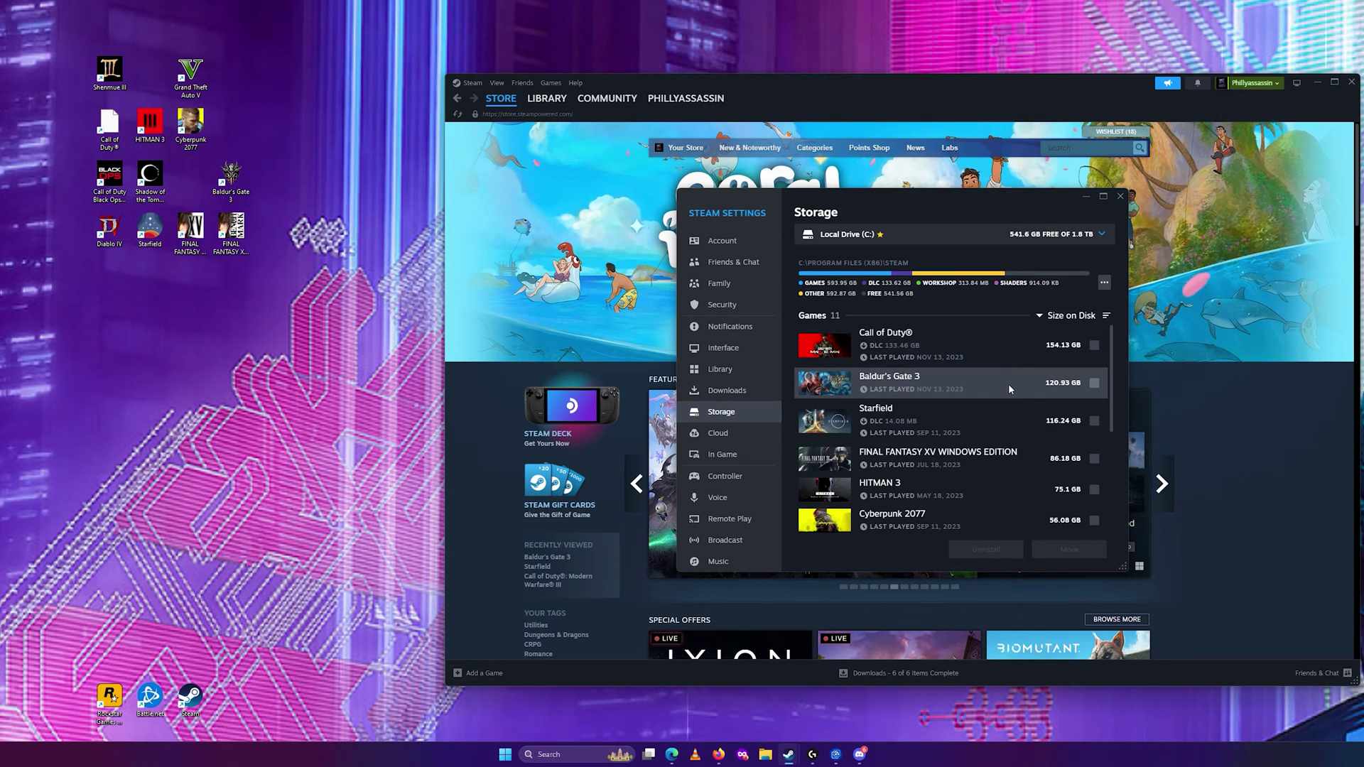
Move HITMAN 3 from Local Drive (C:) to the NINJVP (D:) drive, and dismiss the finished transfer dialog
scroll(1008, 386, "down", 1)
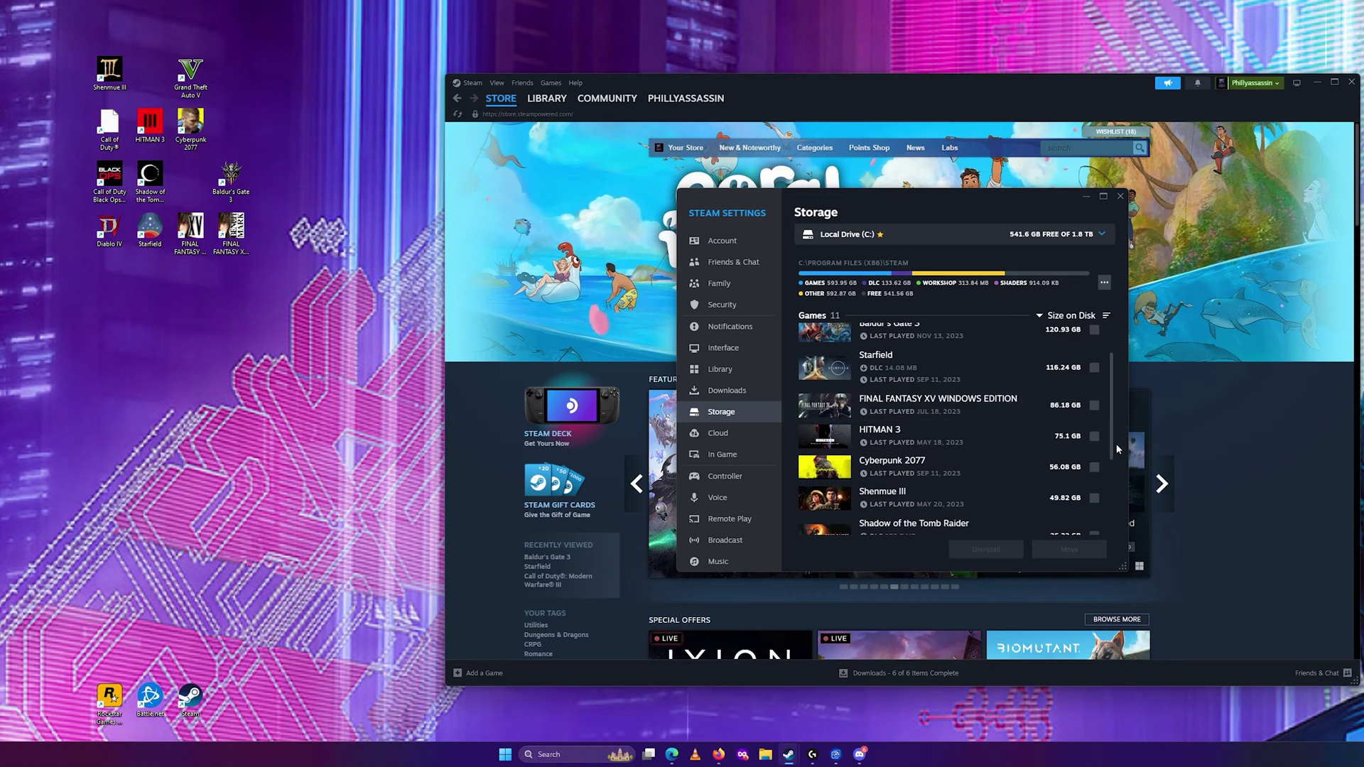
left_click(1094, 436)
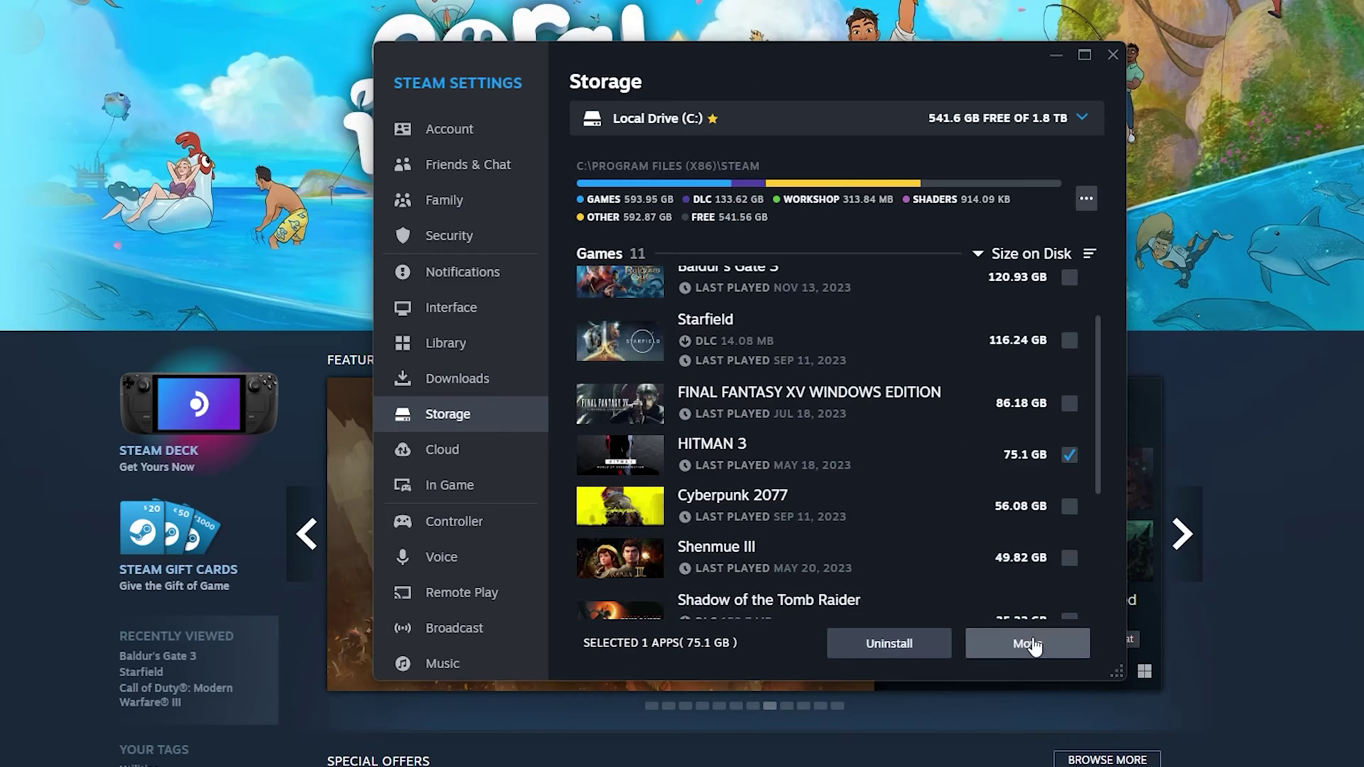
left_click(1069, 549)
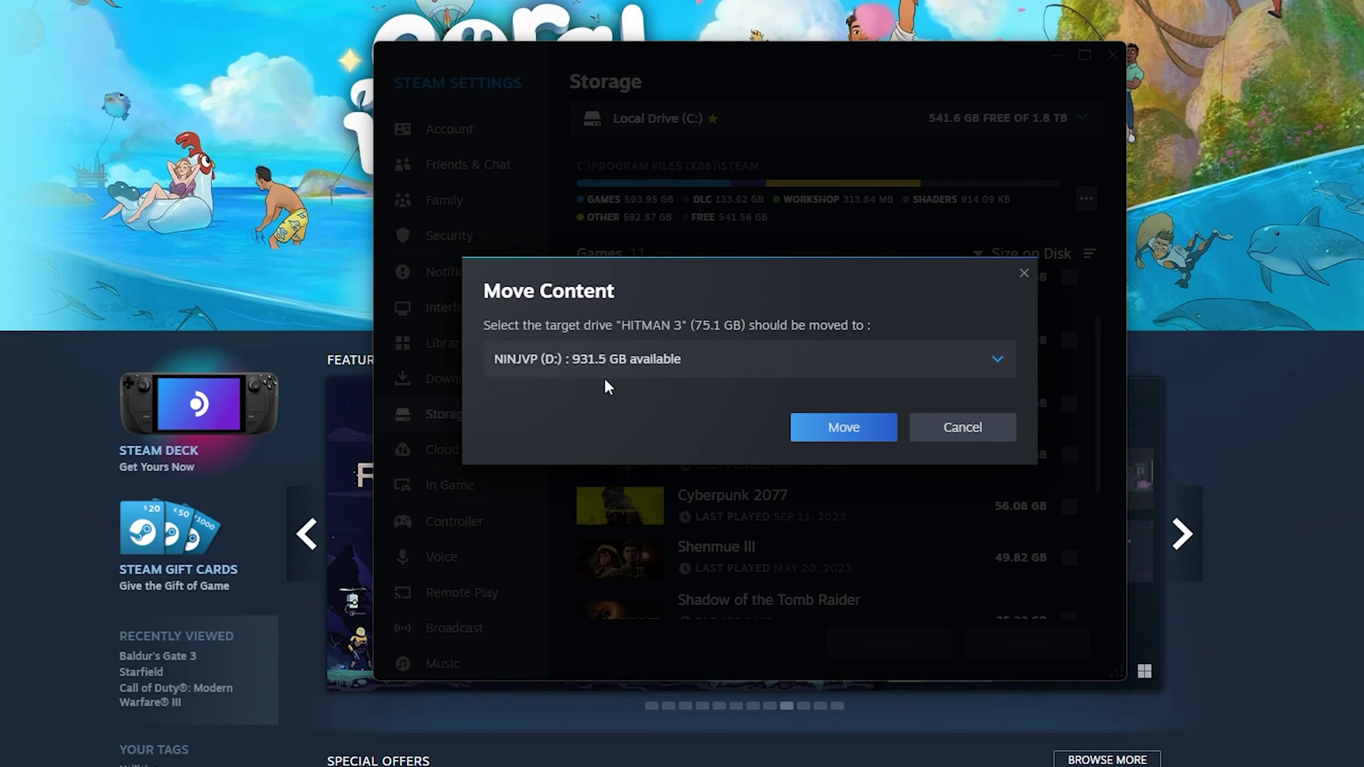
left_click(845, 429)
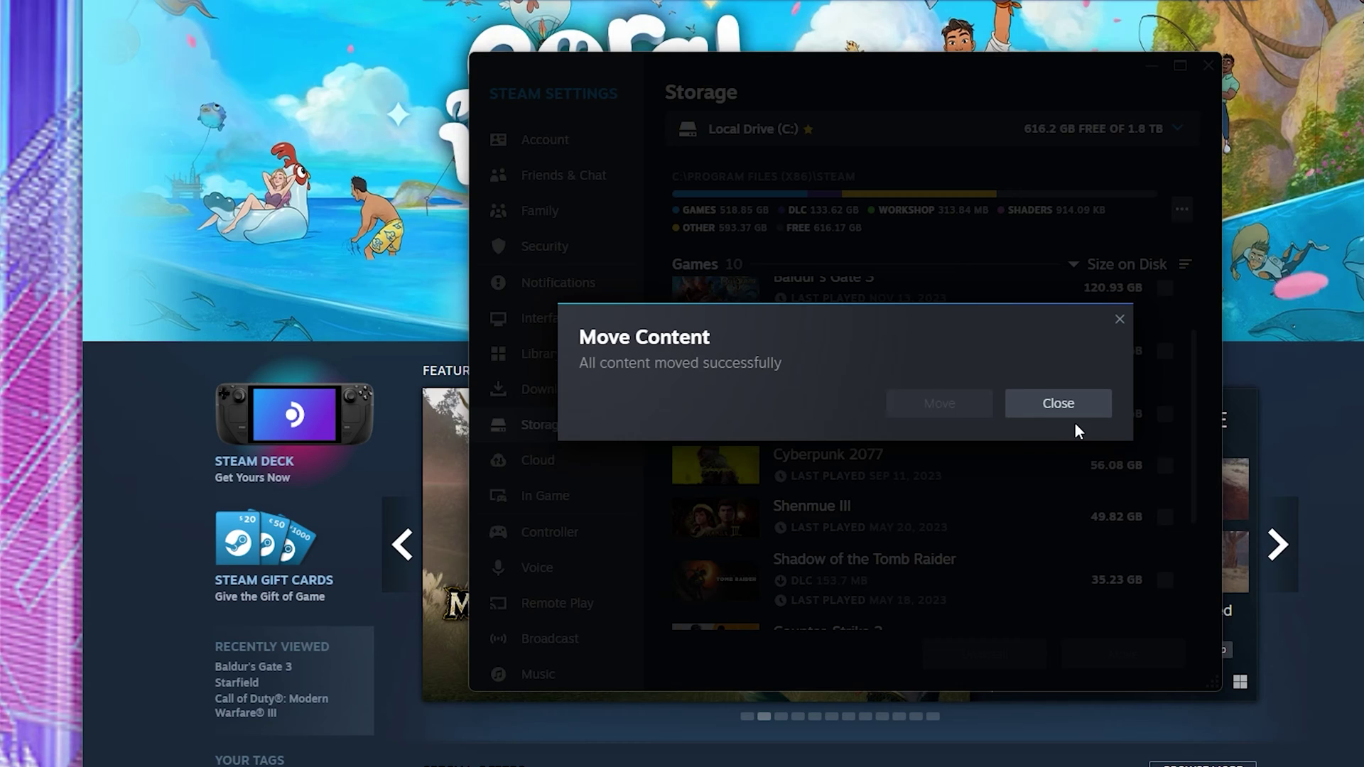
left_click(1060, 406)
Check the games stored on NINJVP (D:) and compare with Local Drive (C:), and close the Steam settings
scroll(901, 555, "up", 2)
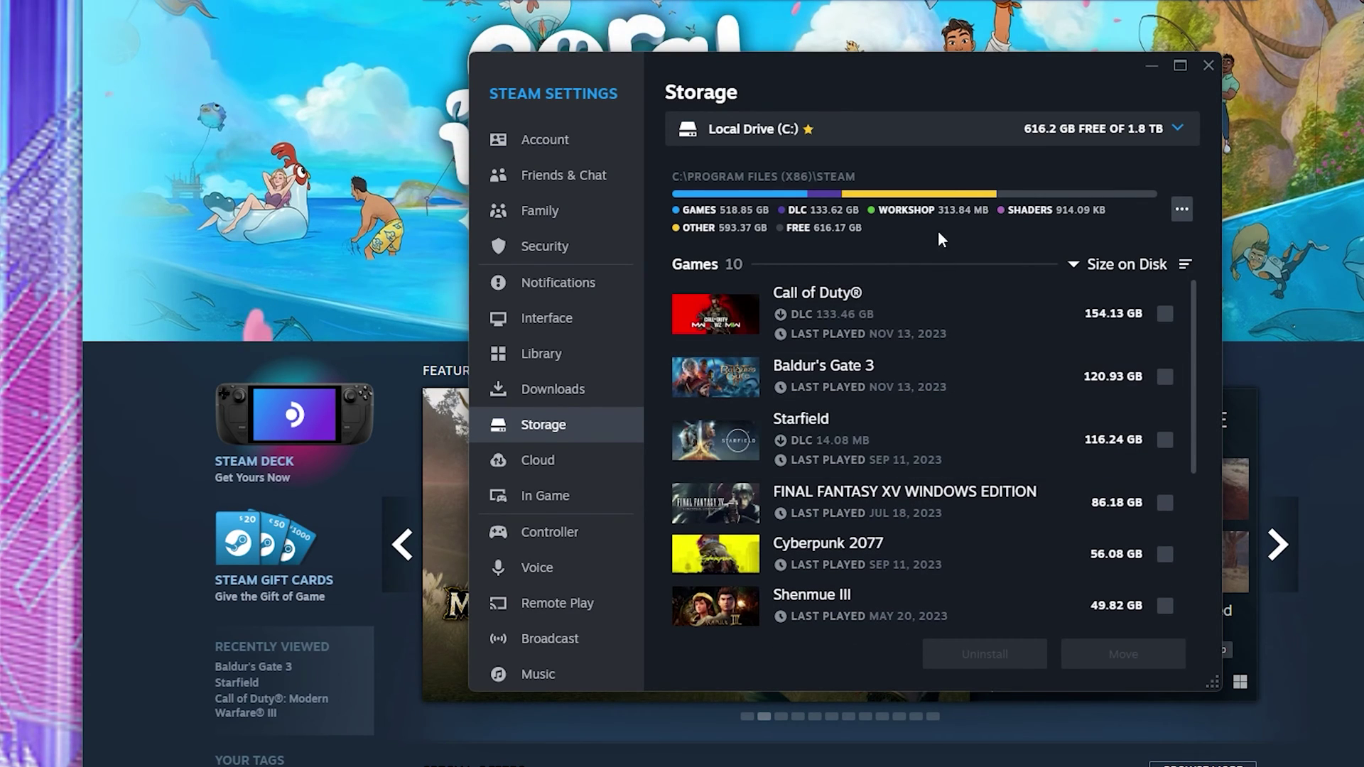
left_click(927, 125)
left_click(853, 216)
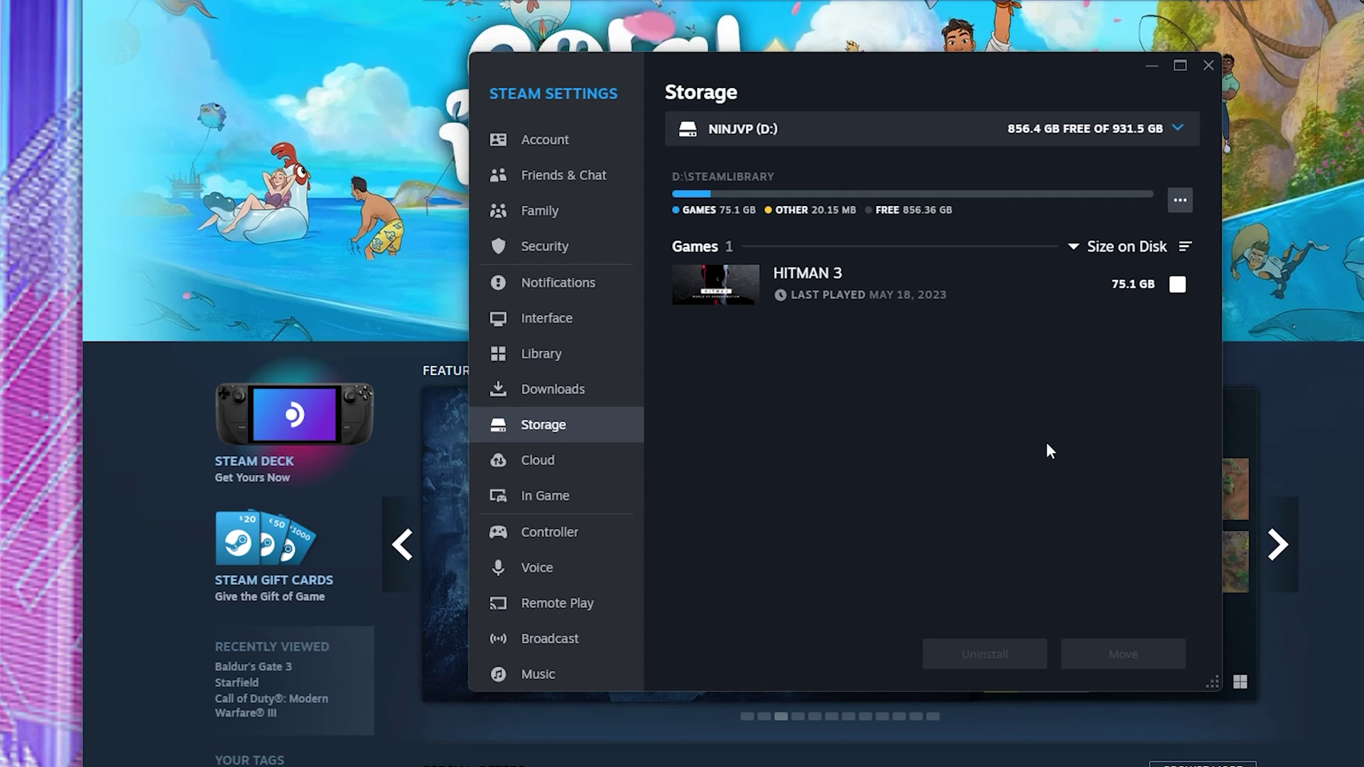
left_click(995, 139)
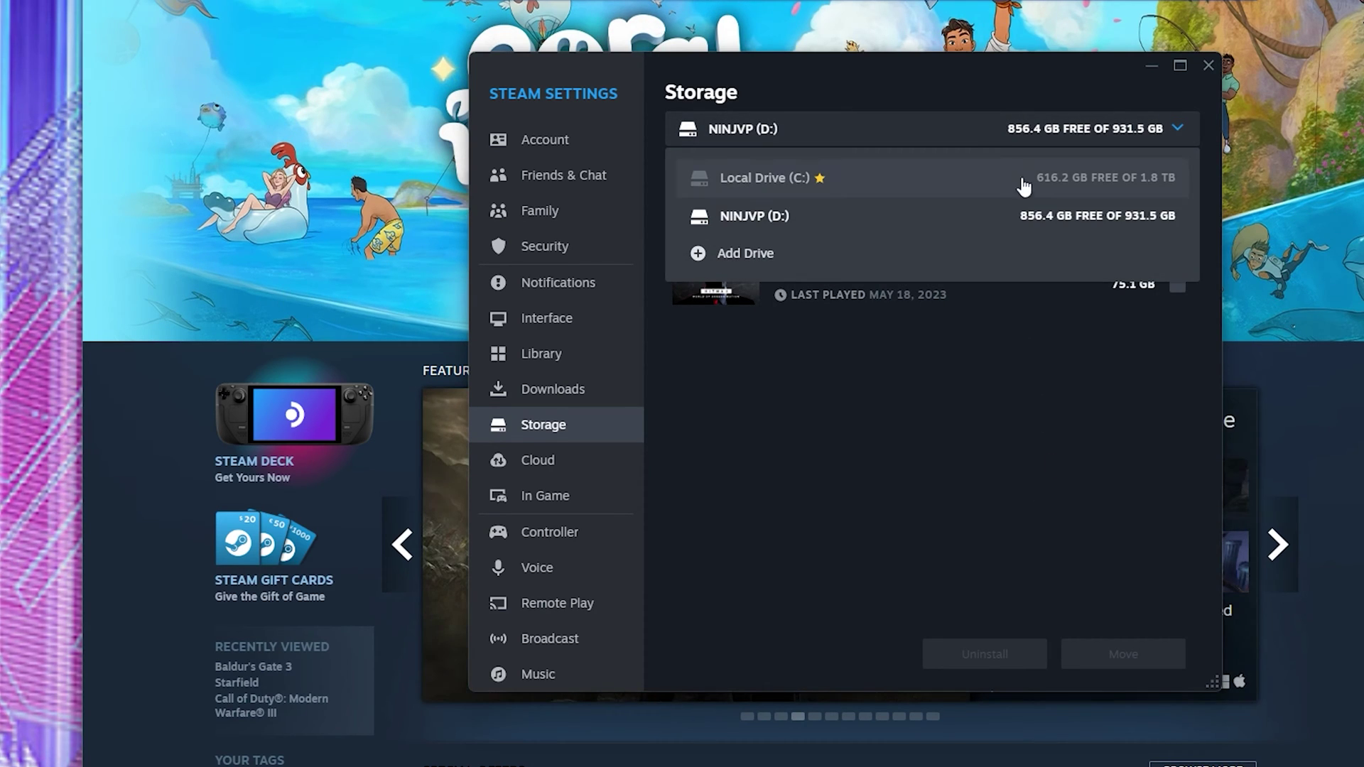
left_click(1050, 179)
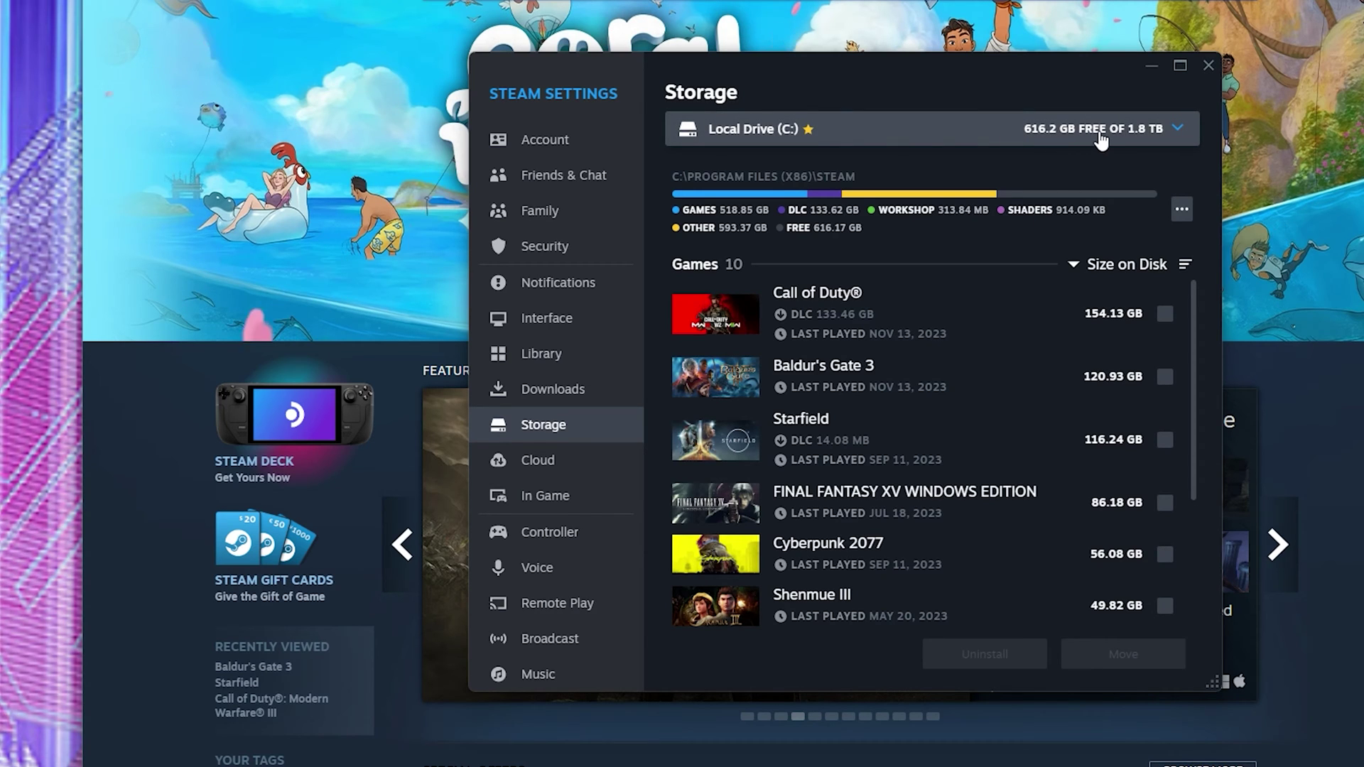
left_click(1208, 65)
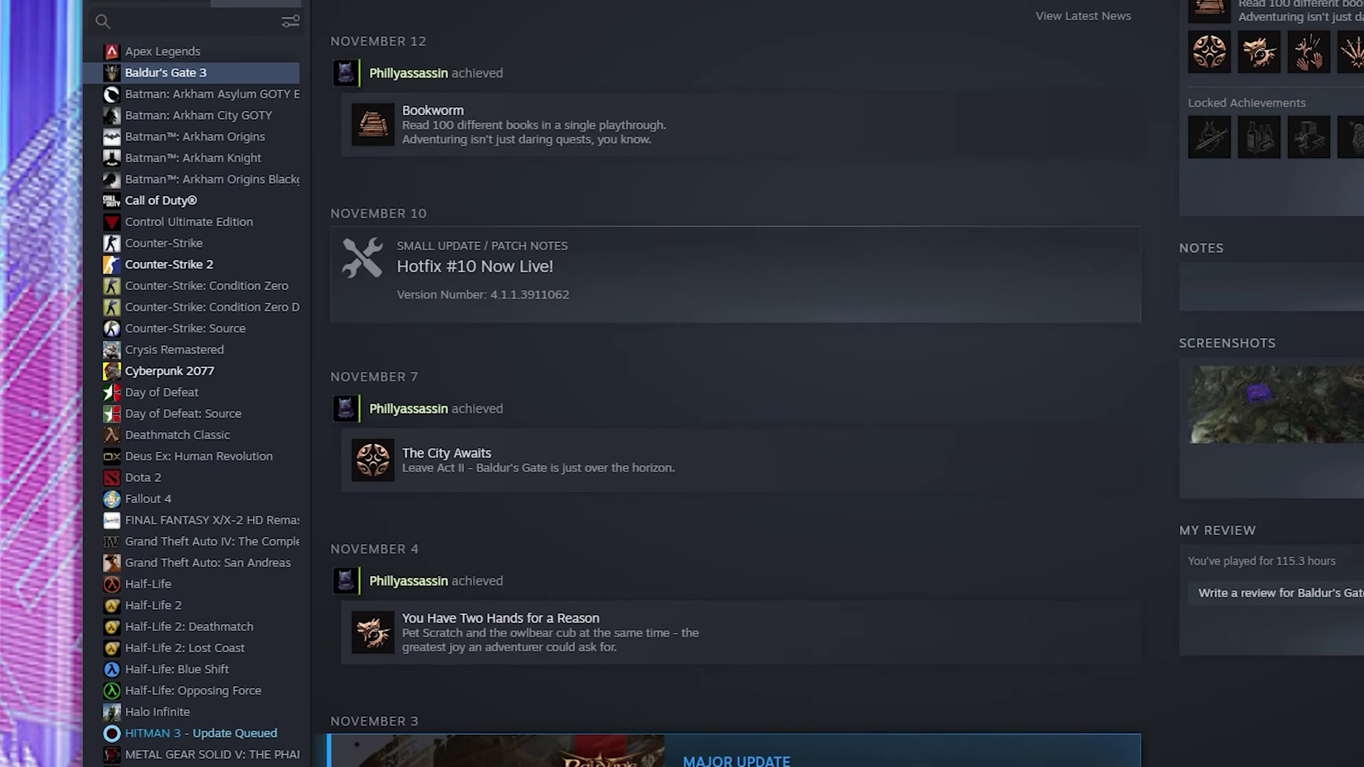
Open HITMAN 3 in the game library, run its queued update and launch the game
scroll(192, 320, "down", 2)
scroll(206, 335, "down", 2)
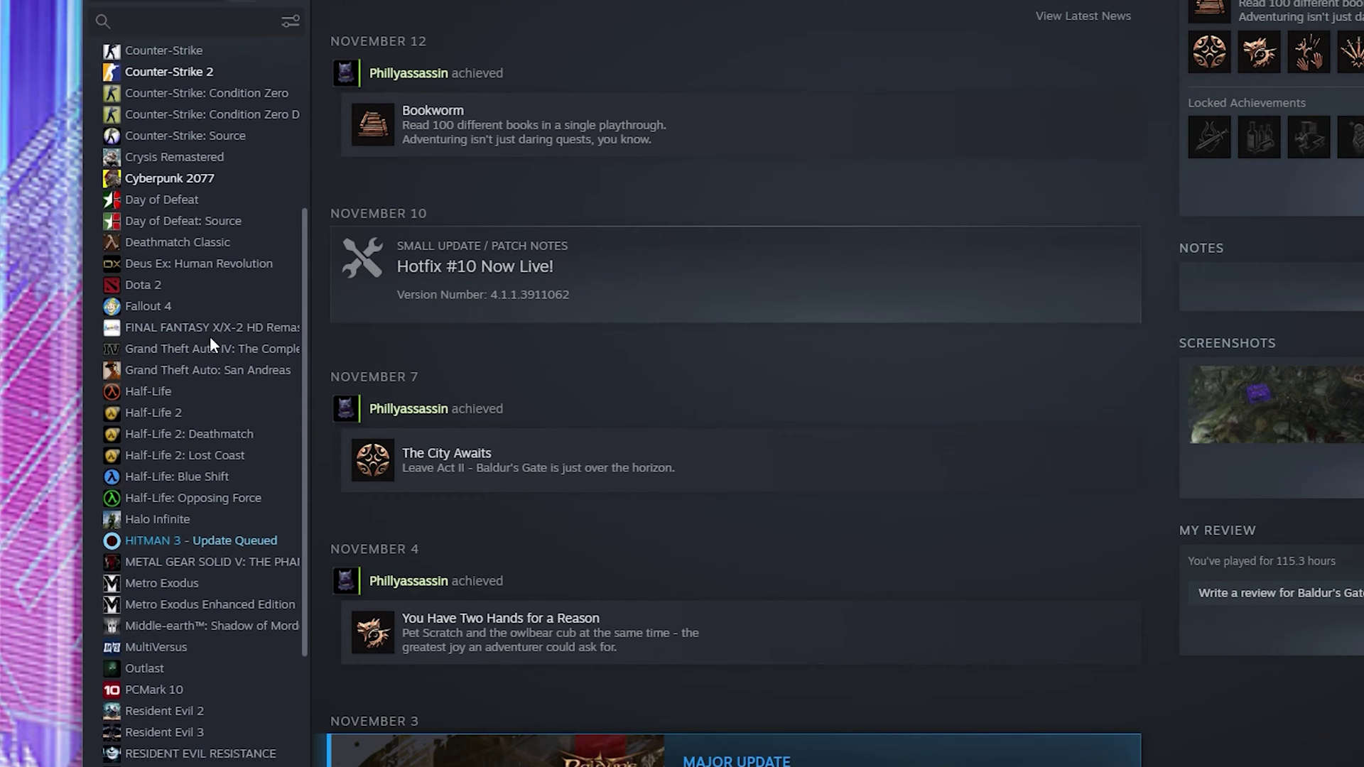
left_click(213, 467)
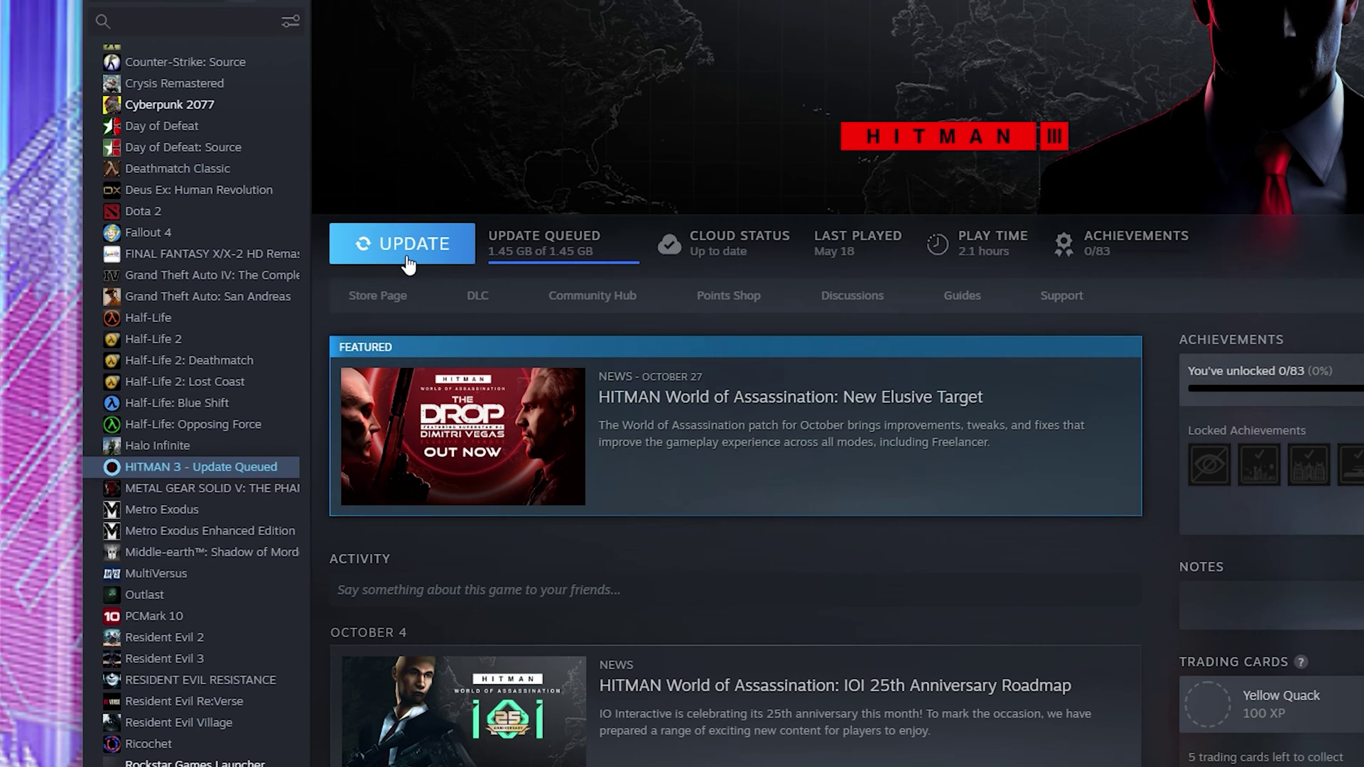
left_click(408, 262)
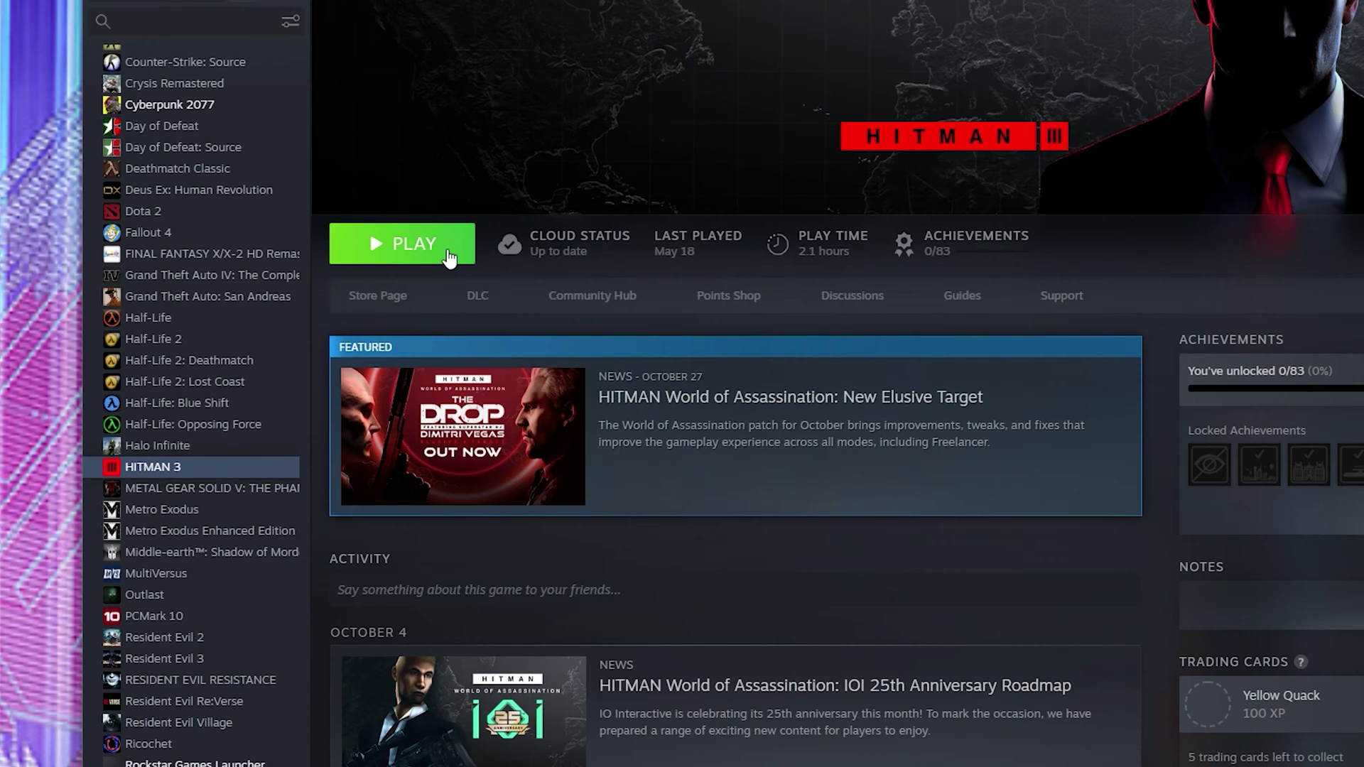
left_click(449, 258)
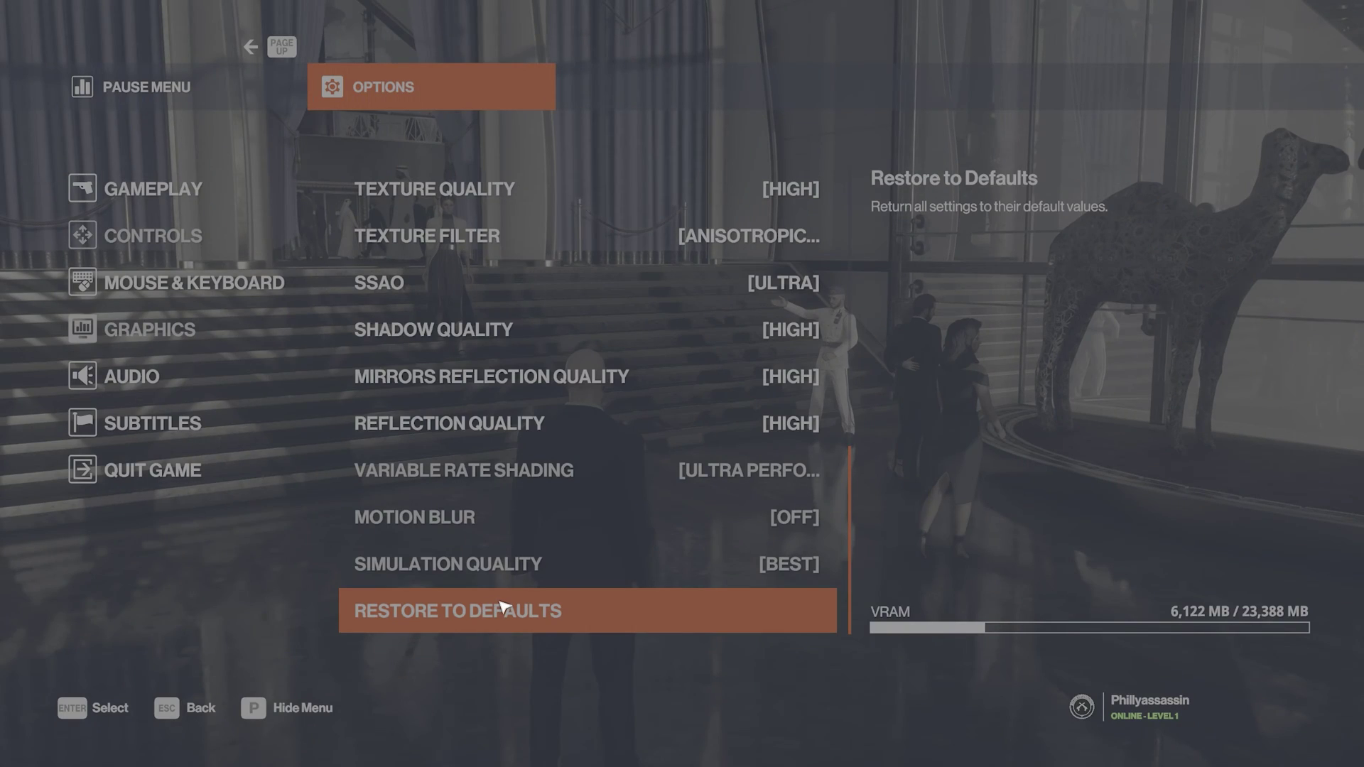
Restore the HITMAN 3 graphics options to their defaults, and leave the options to resume the mission
left_click(505, 607)
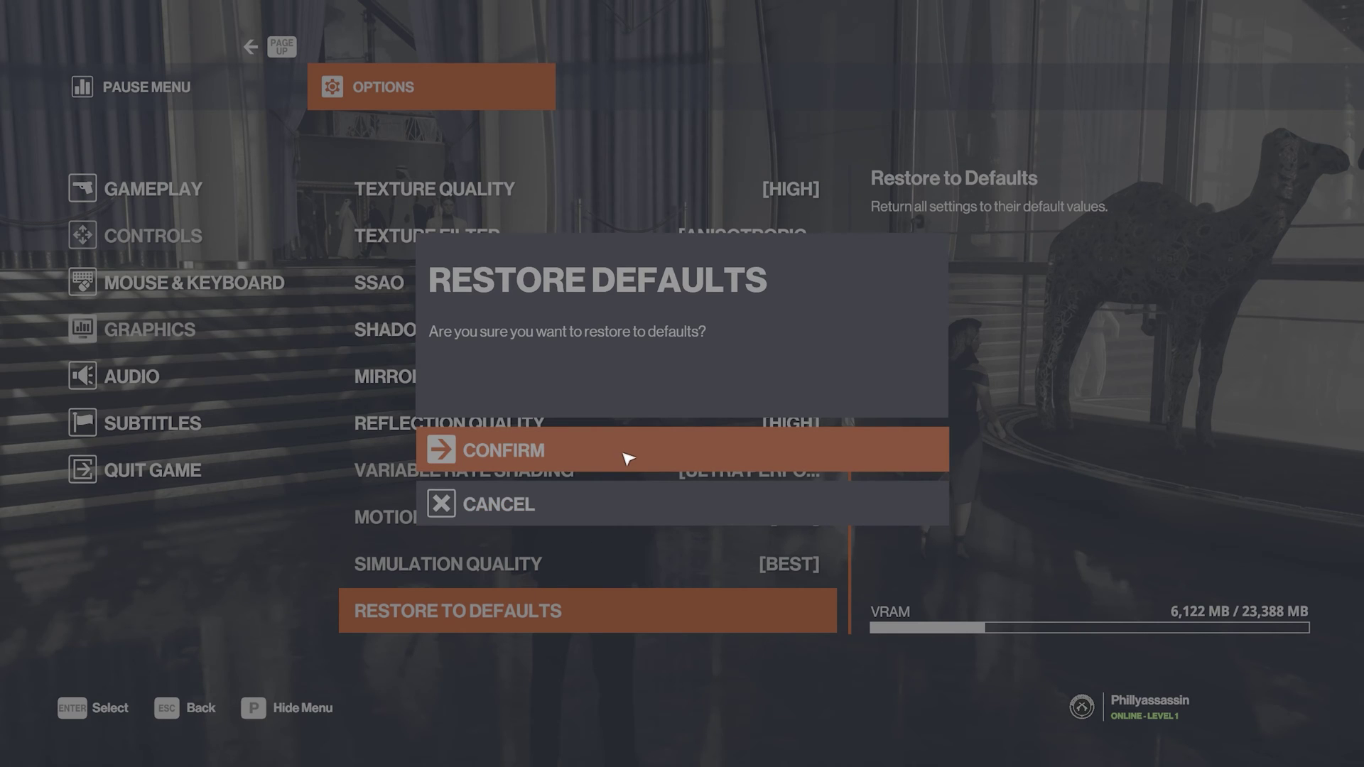
left_click(684, 432)
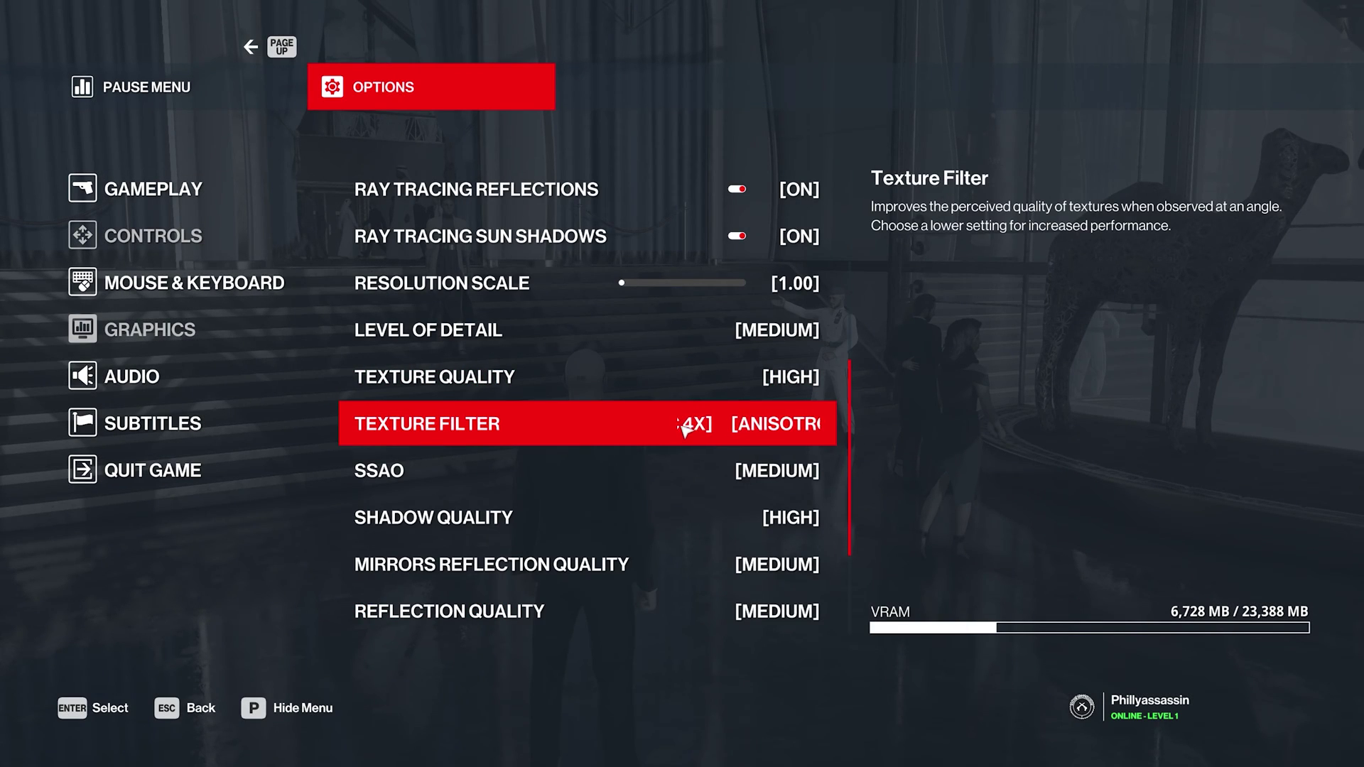
scroll(649, 356, "up", 10)
key("Escape")
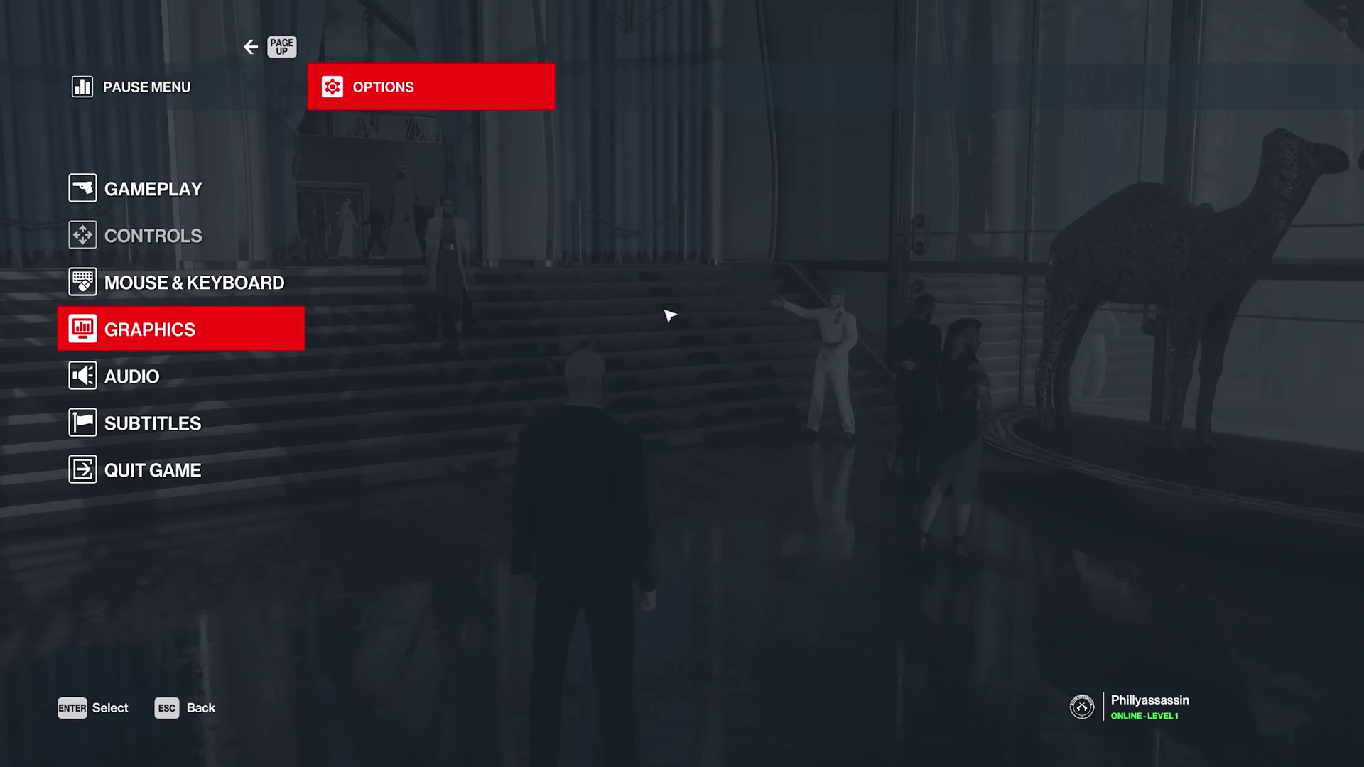
key("Escape")
key("Escape")
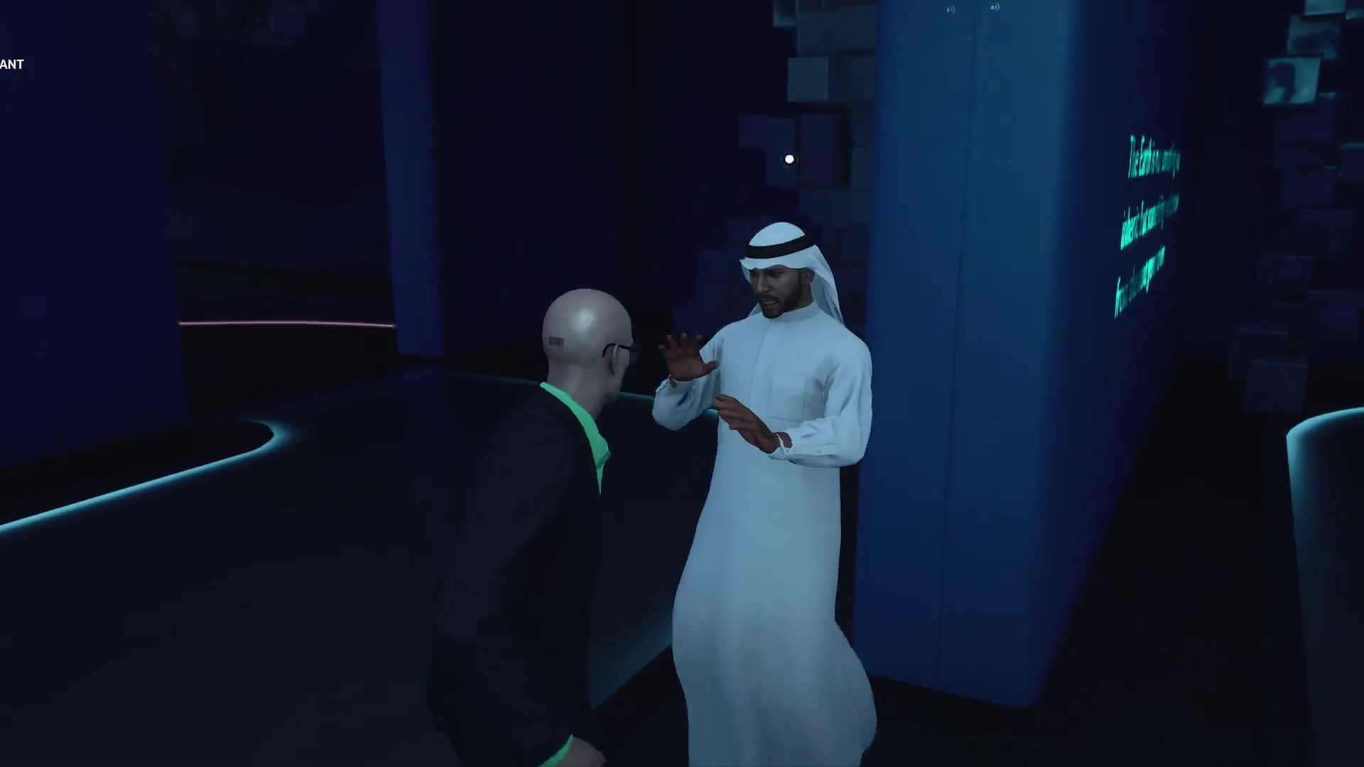
key("f")
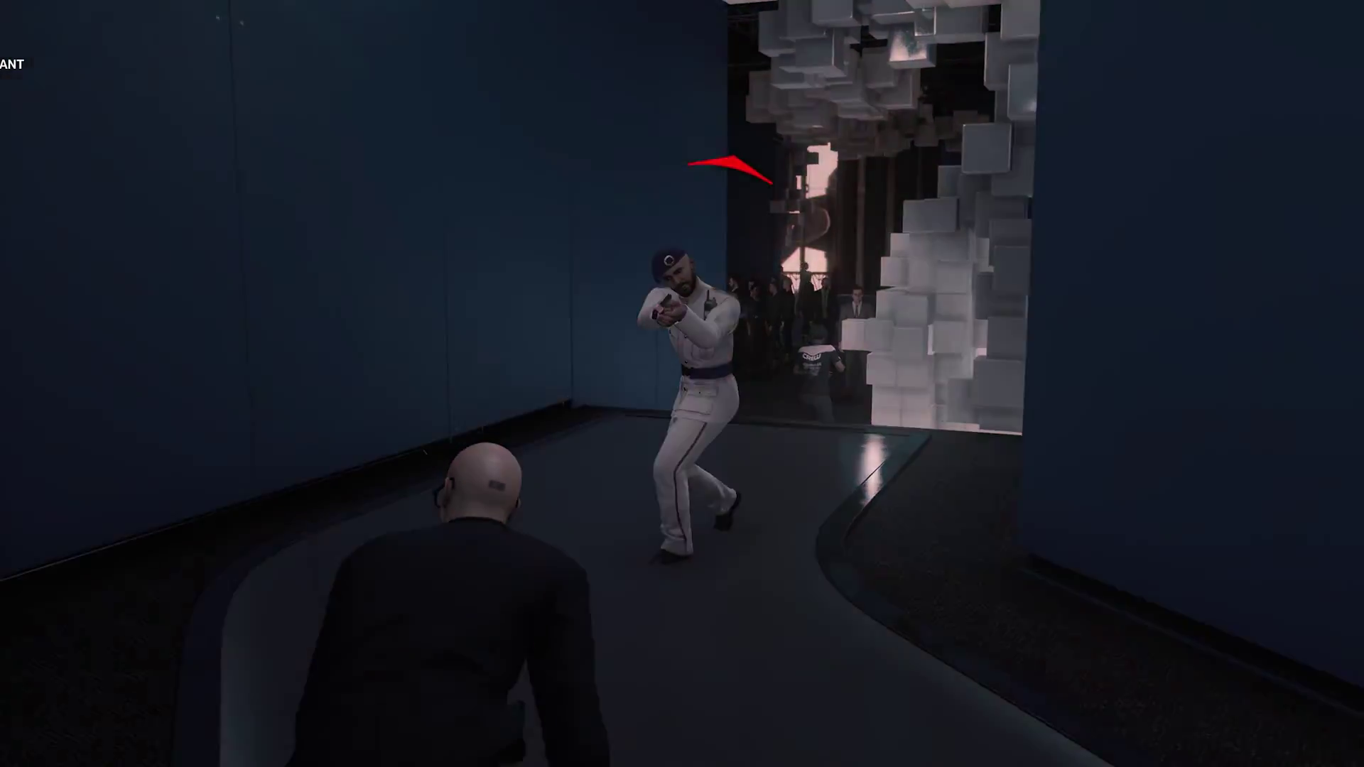
key("w")
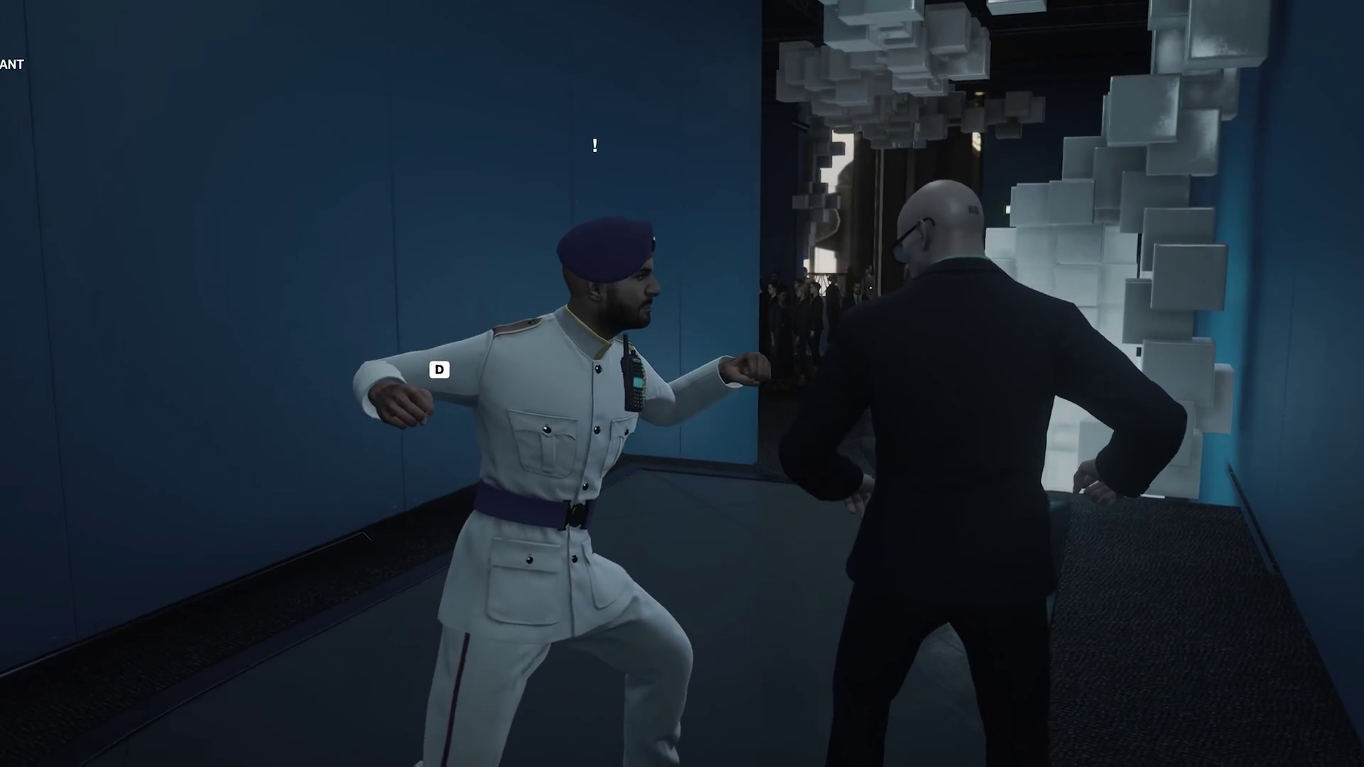
key("d")
key("a")
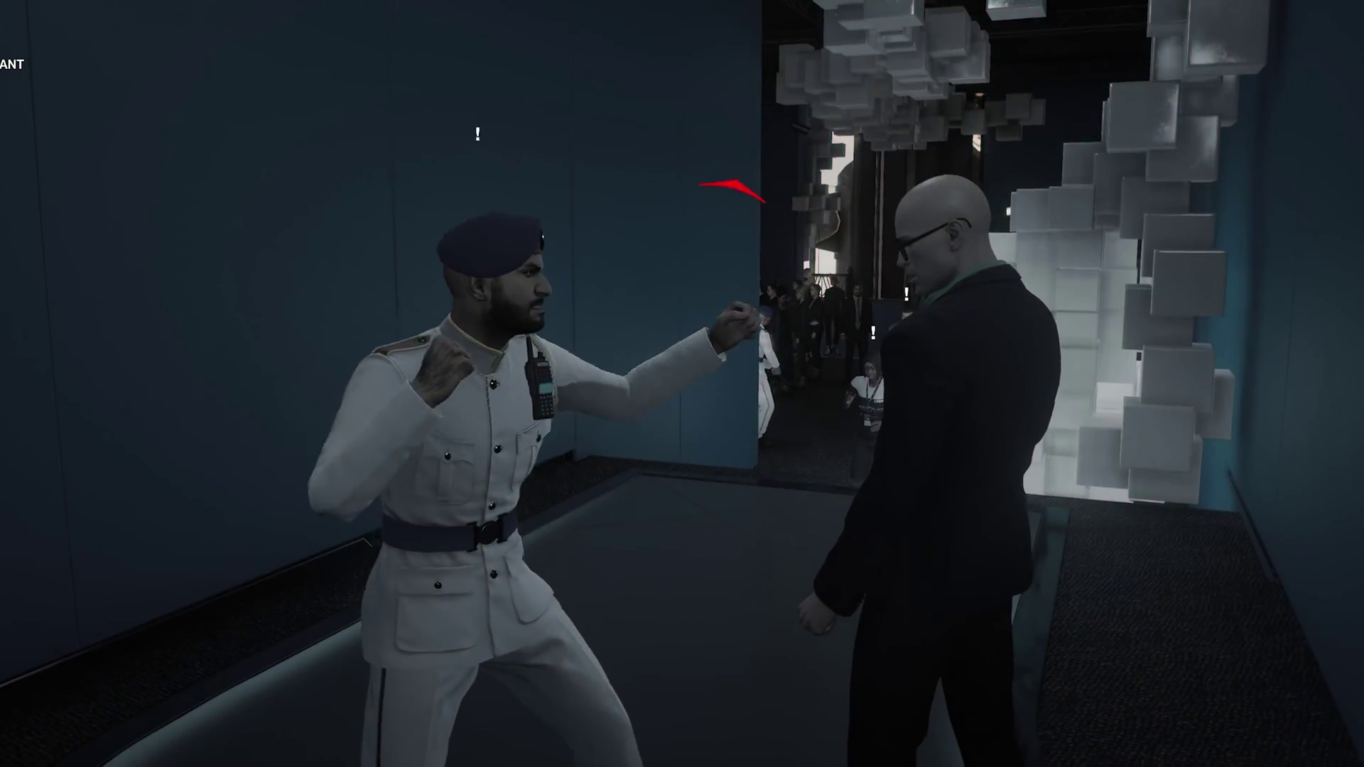
key("d")
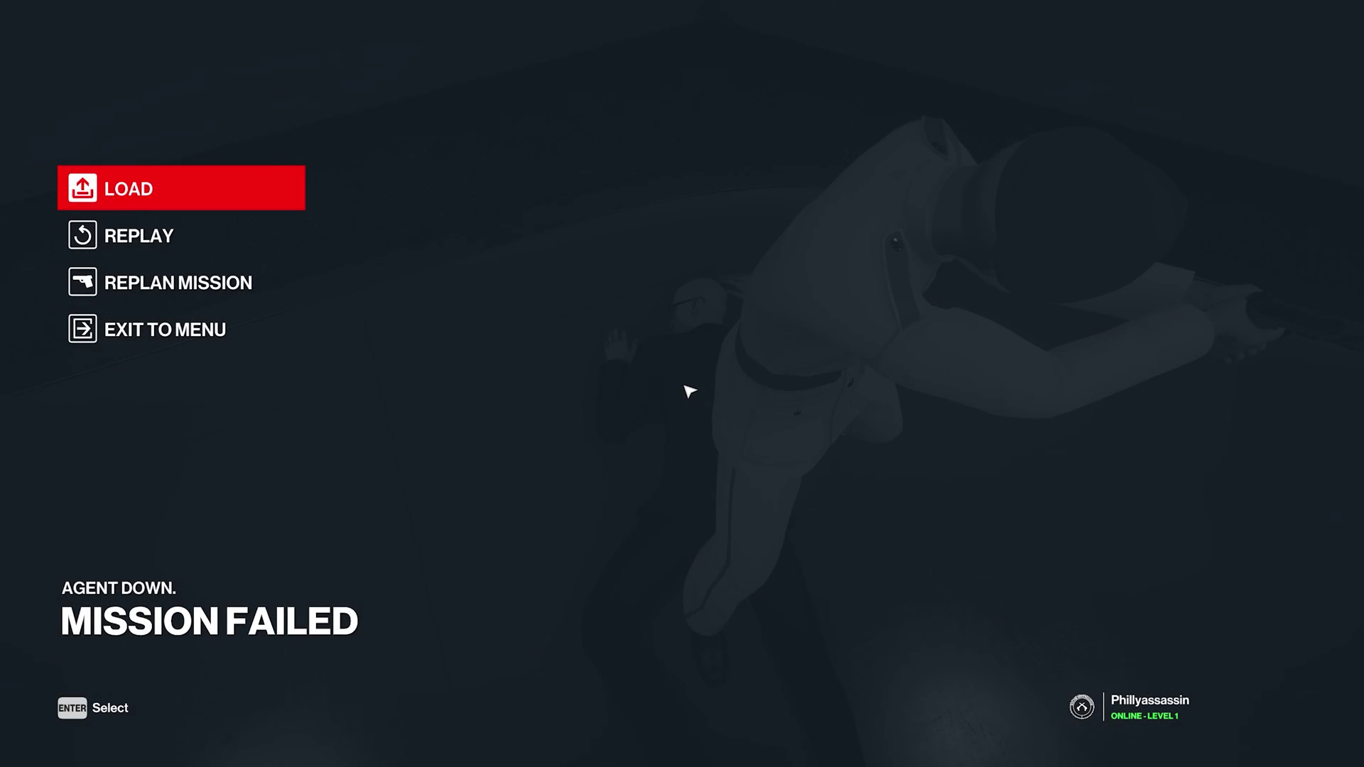
Switch to the Windows desktop and eject the SABRENT drive, and check the Halo Infinite and HITMAN 3 pages in the Steam library
key("alt+Tab")
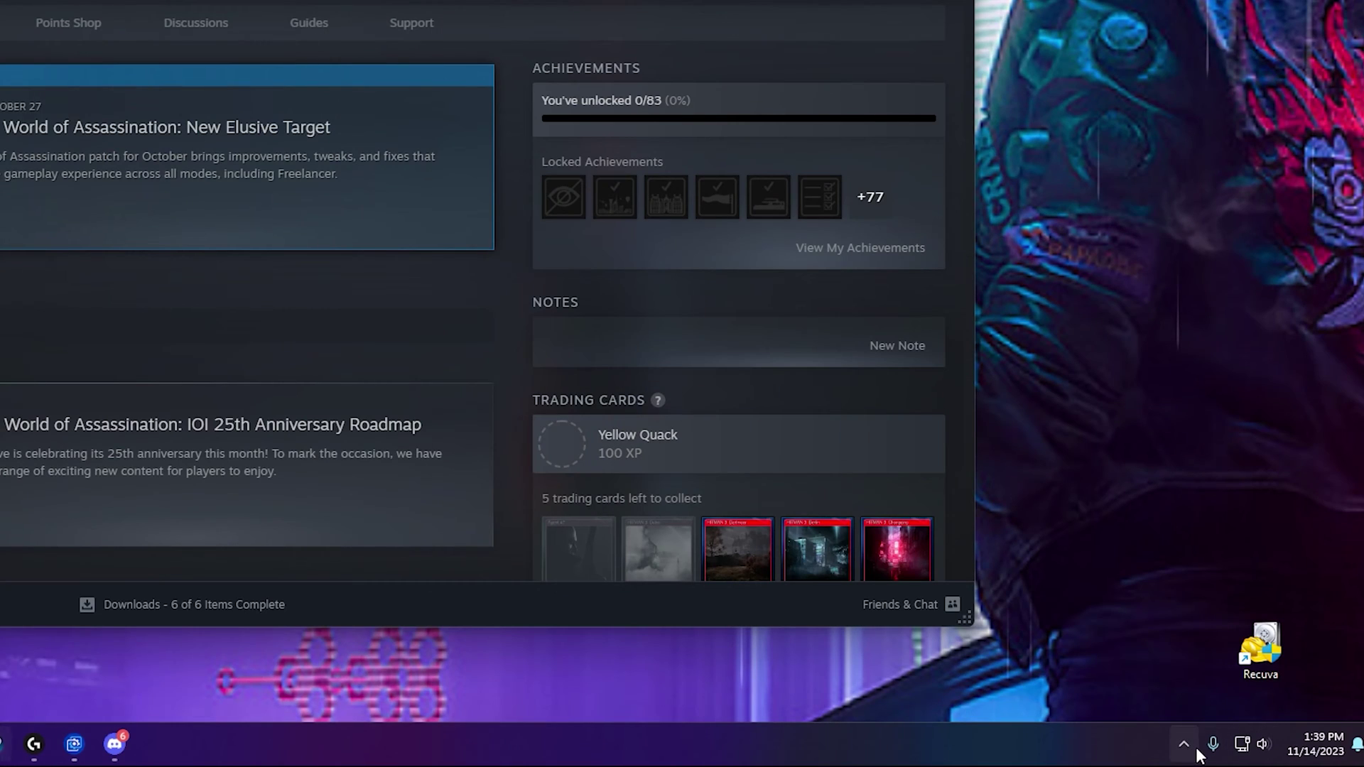
left_click(1194, 746)
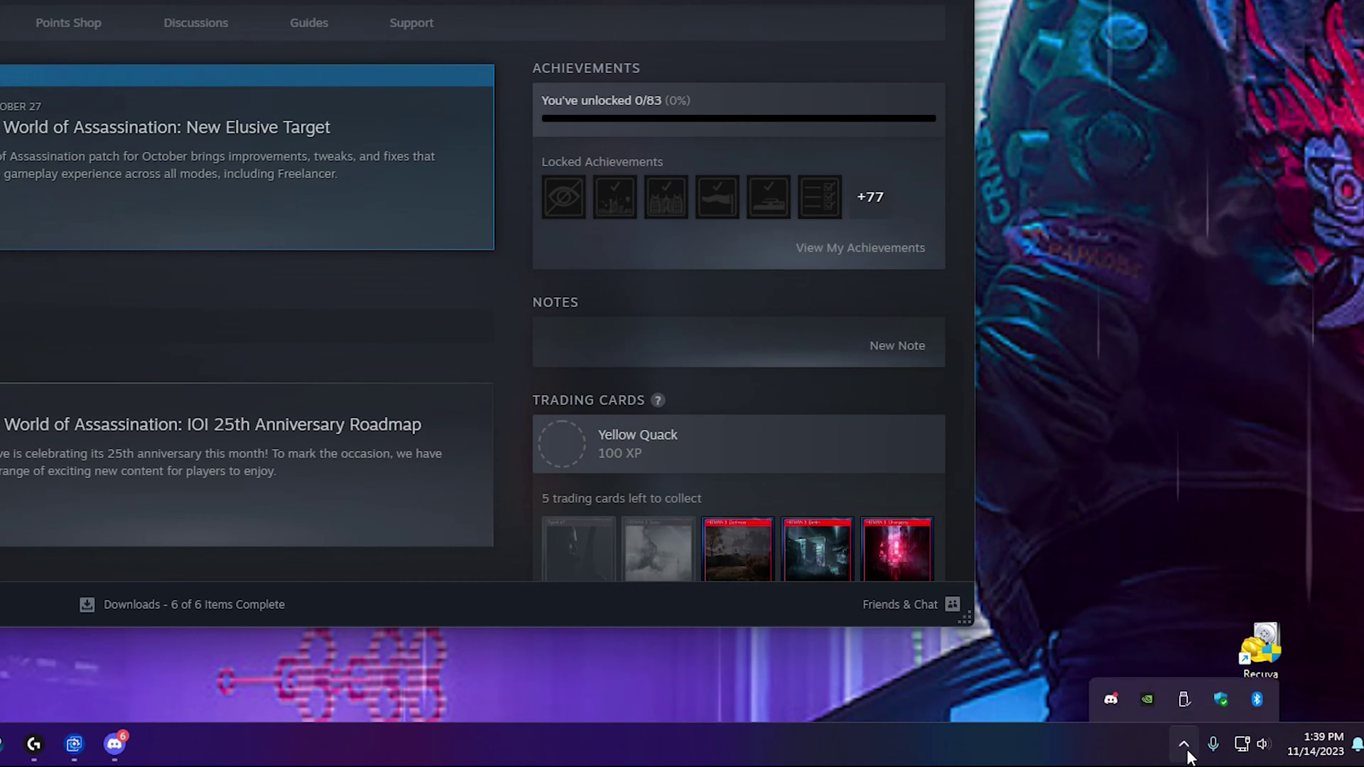
right_click(1194, 658)
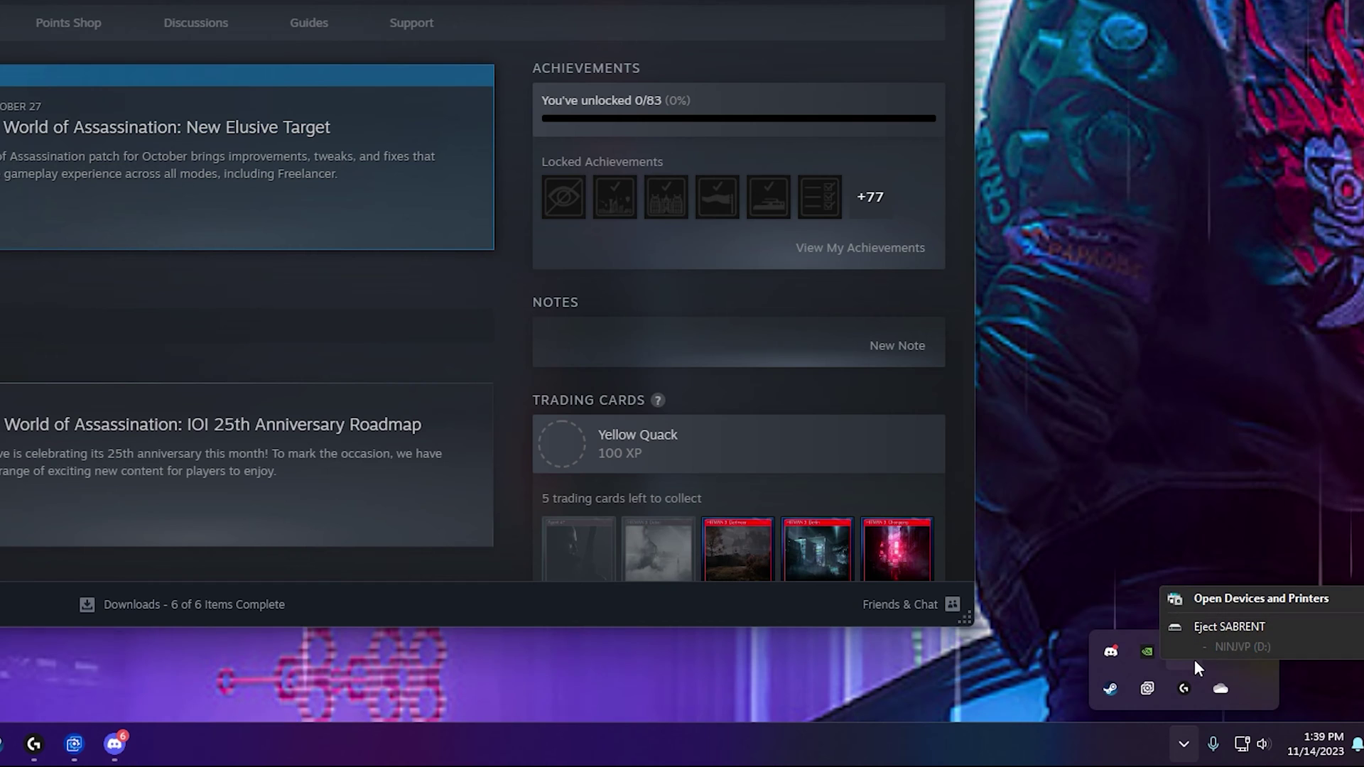
left_click(1241, 629)
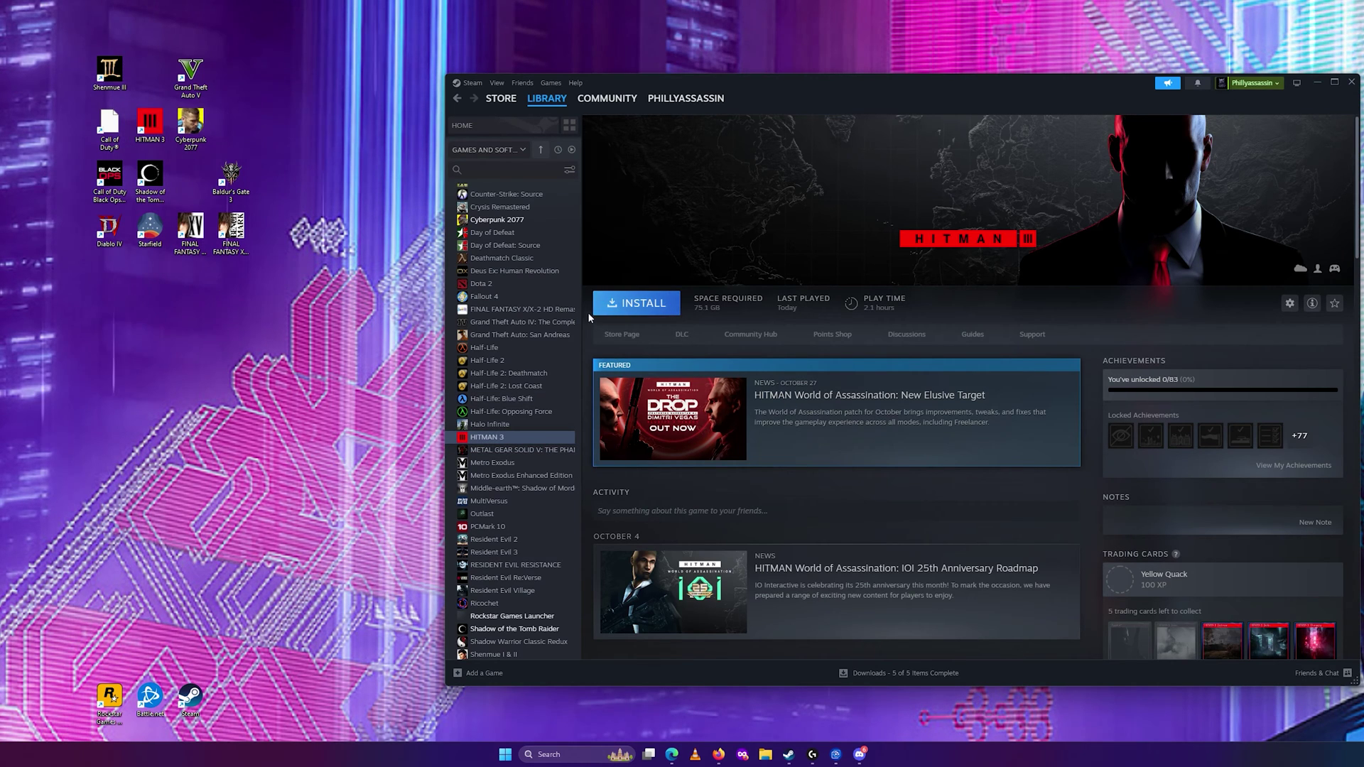
left_click(490, 425)
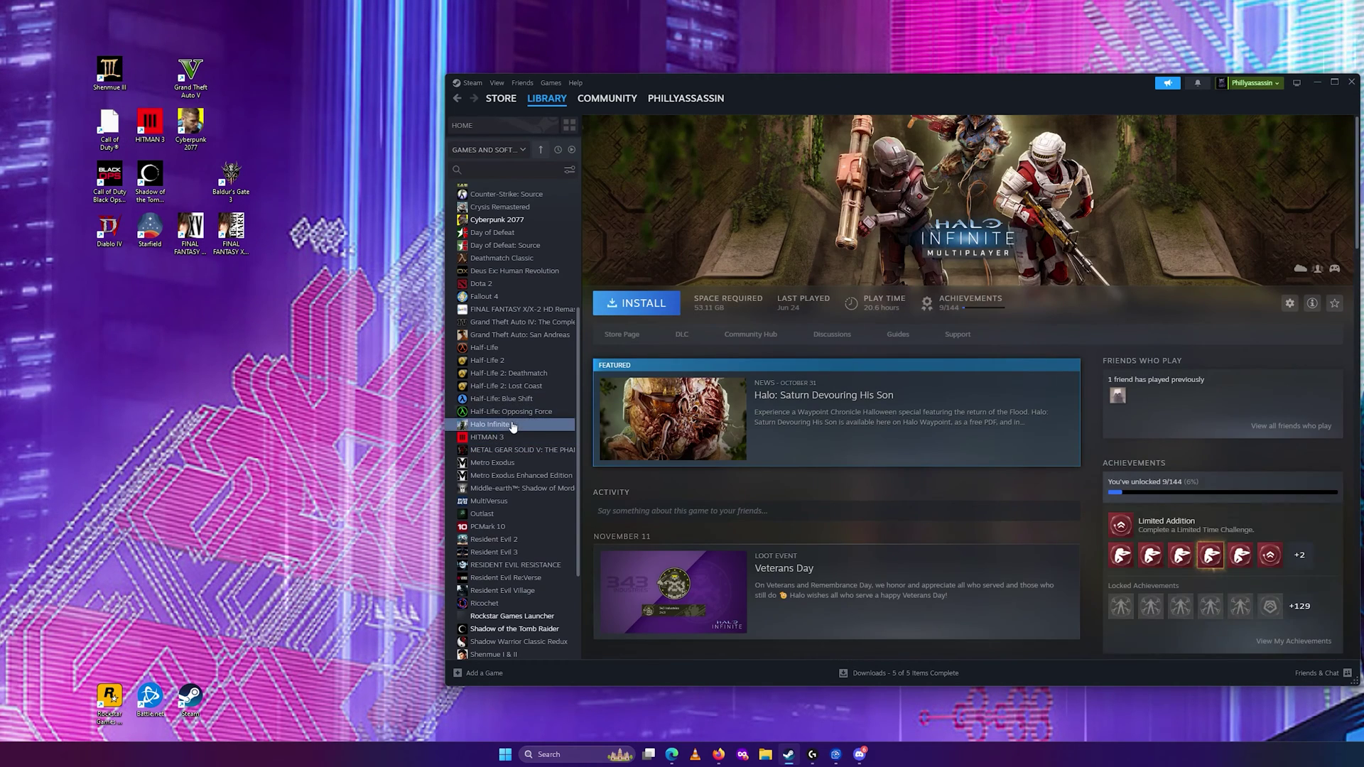
left_click(509, 436)
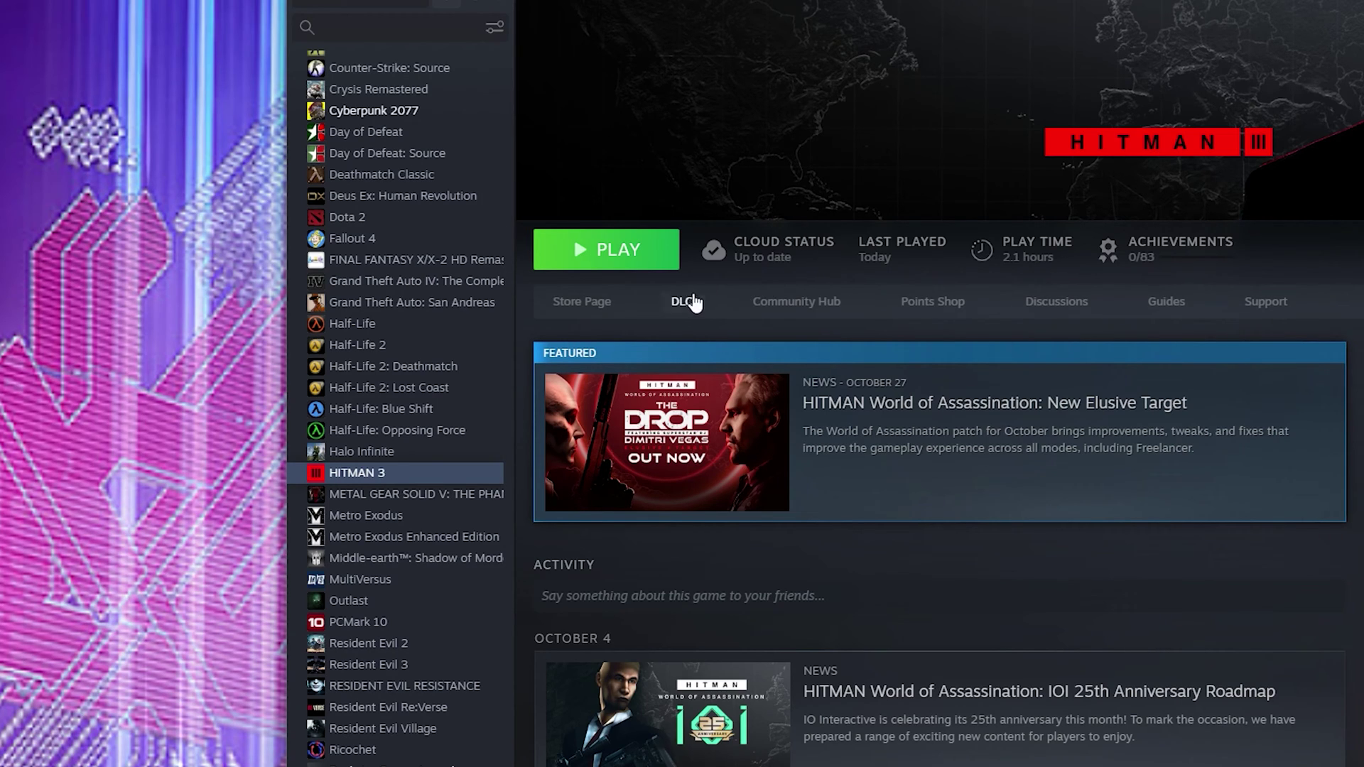
View the games stored on the NINJVP (D:) drive in the Steam storage settings, and close the settings
left_click(459, 3)
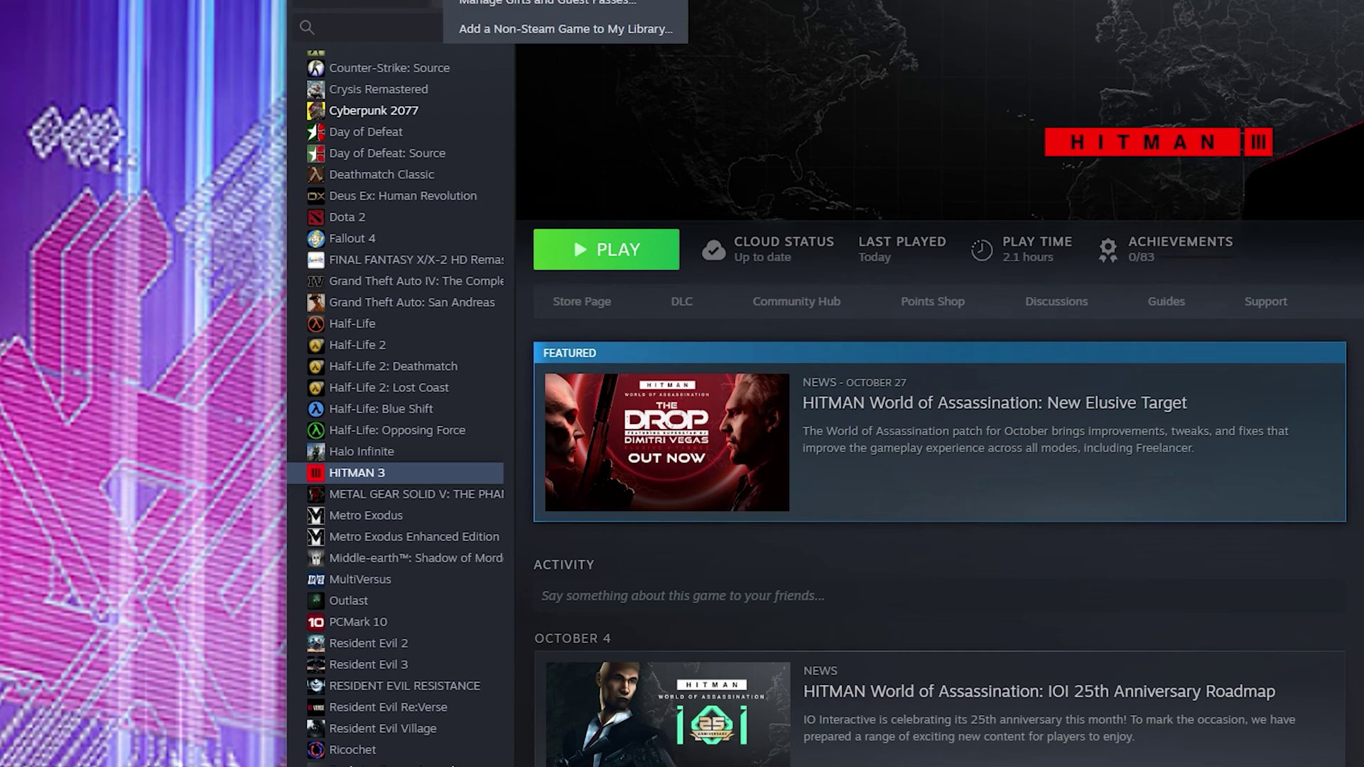
mouse_move(509, 1)
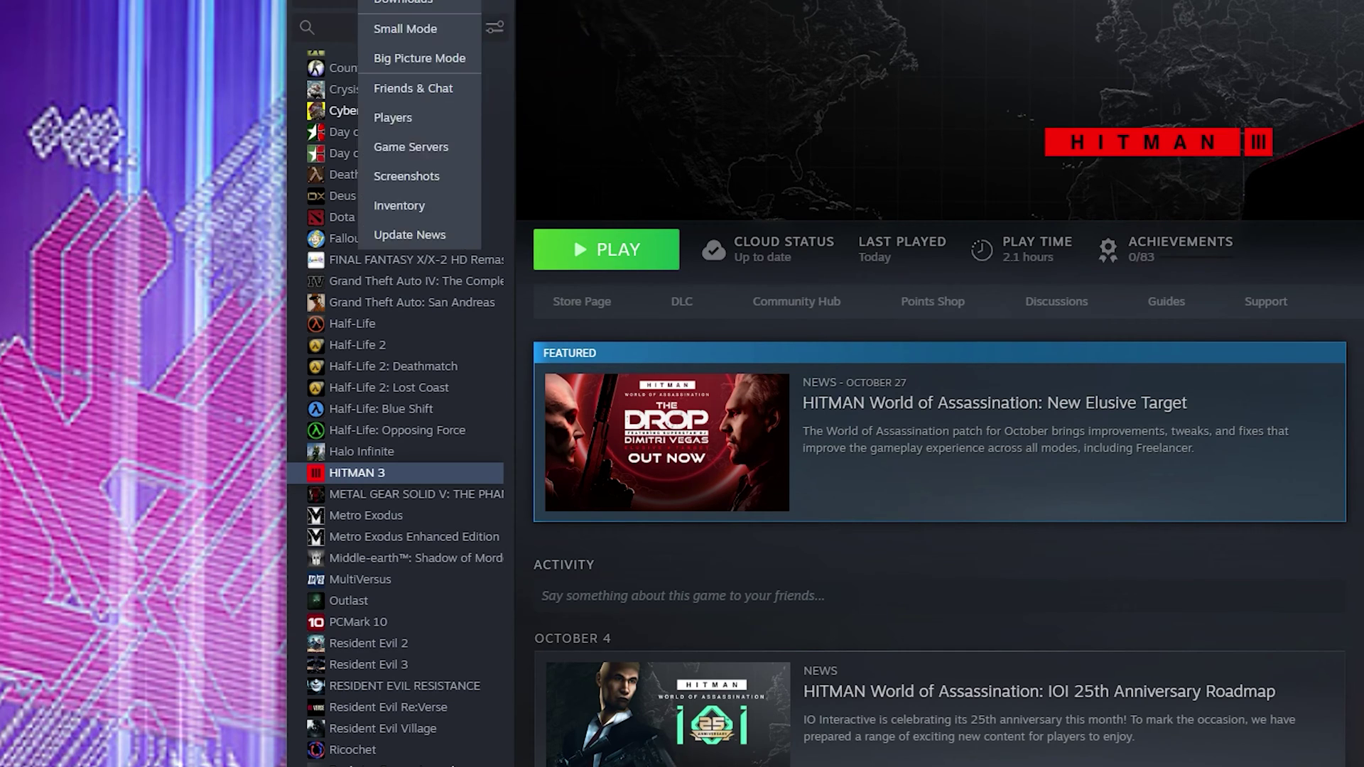
mouse_move(313, 2)
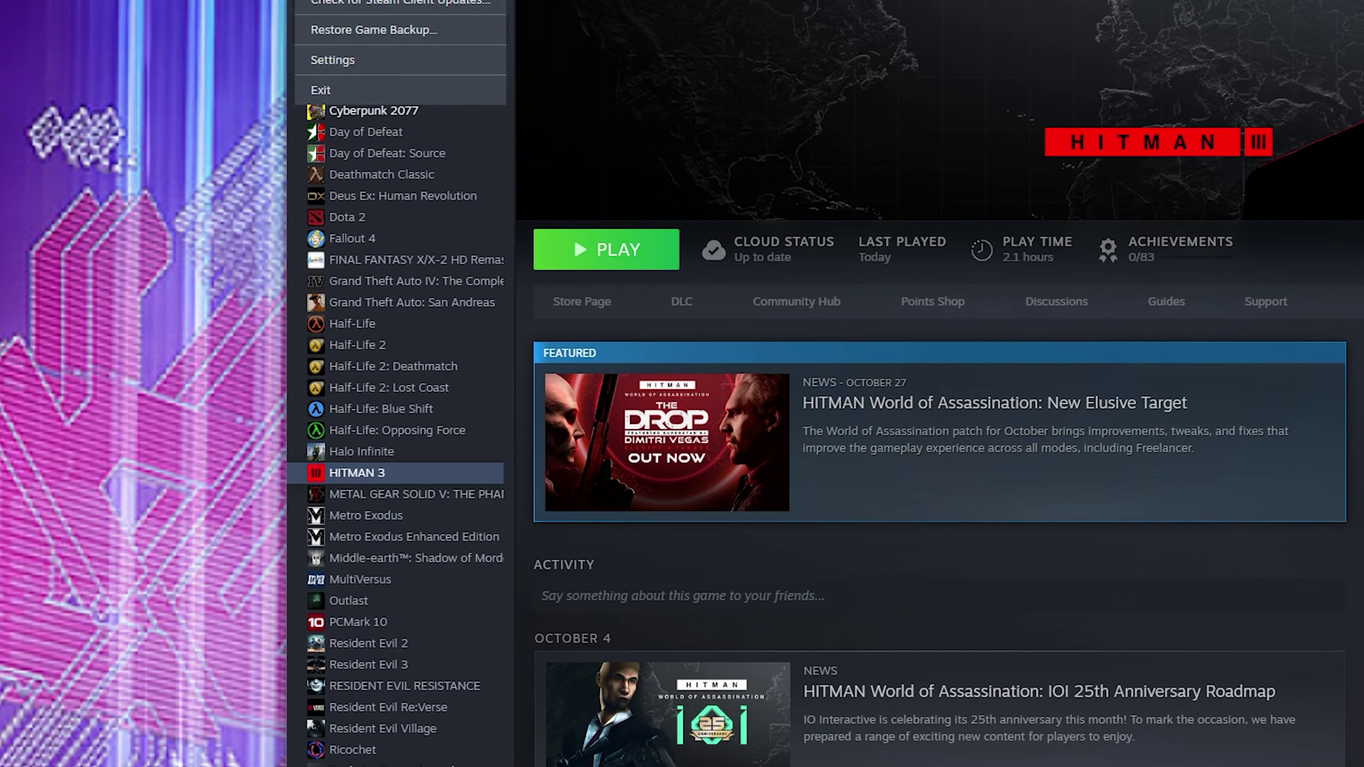
left_click(361, 67)
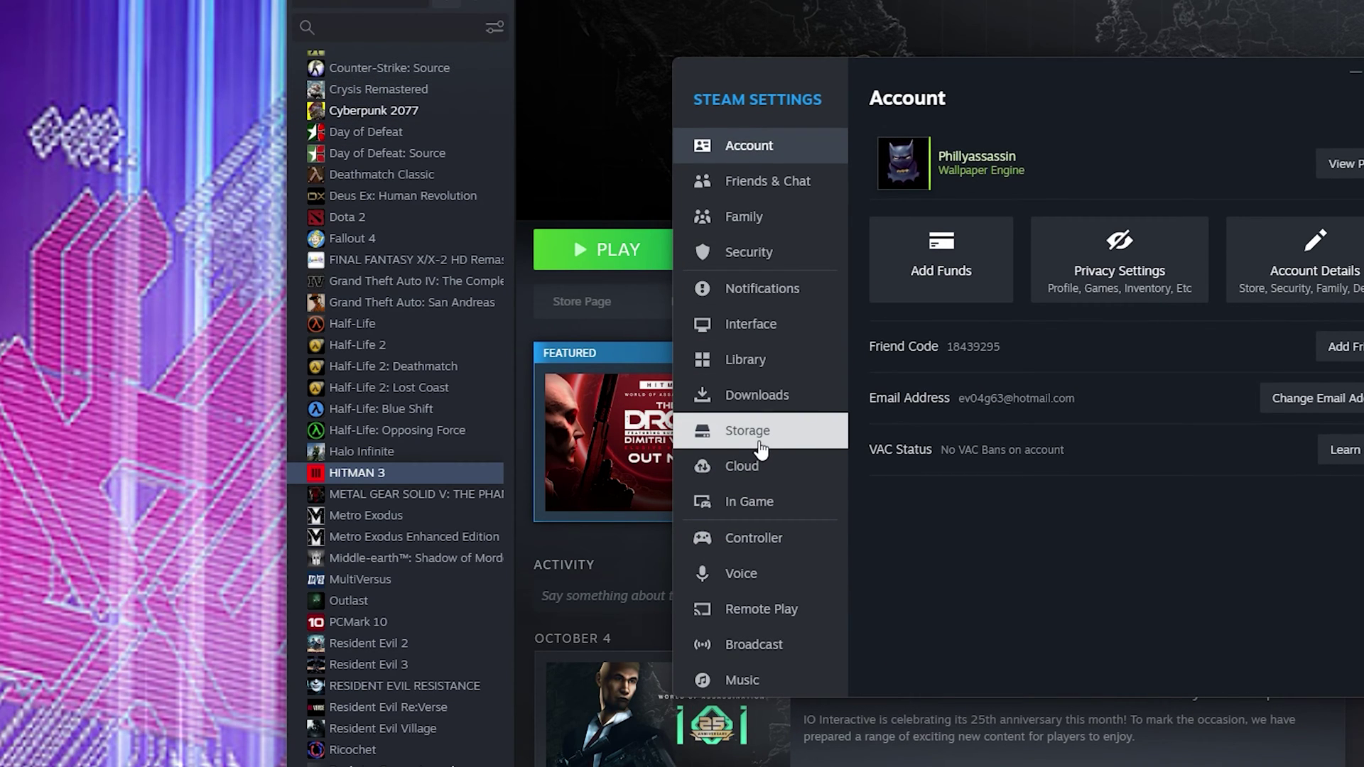
left_click(761, 449)
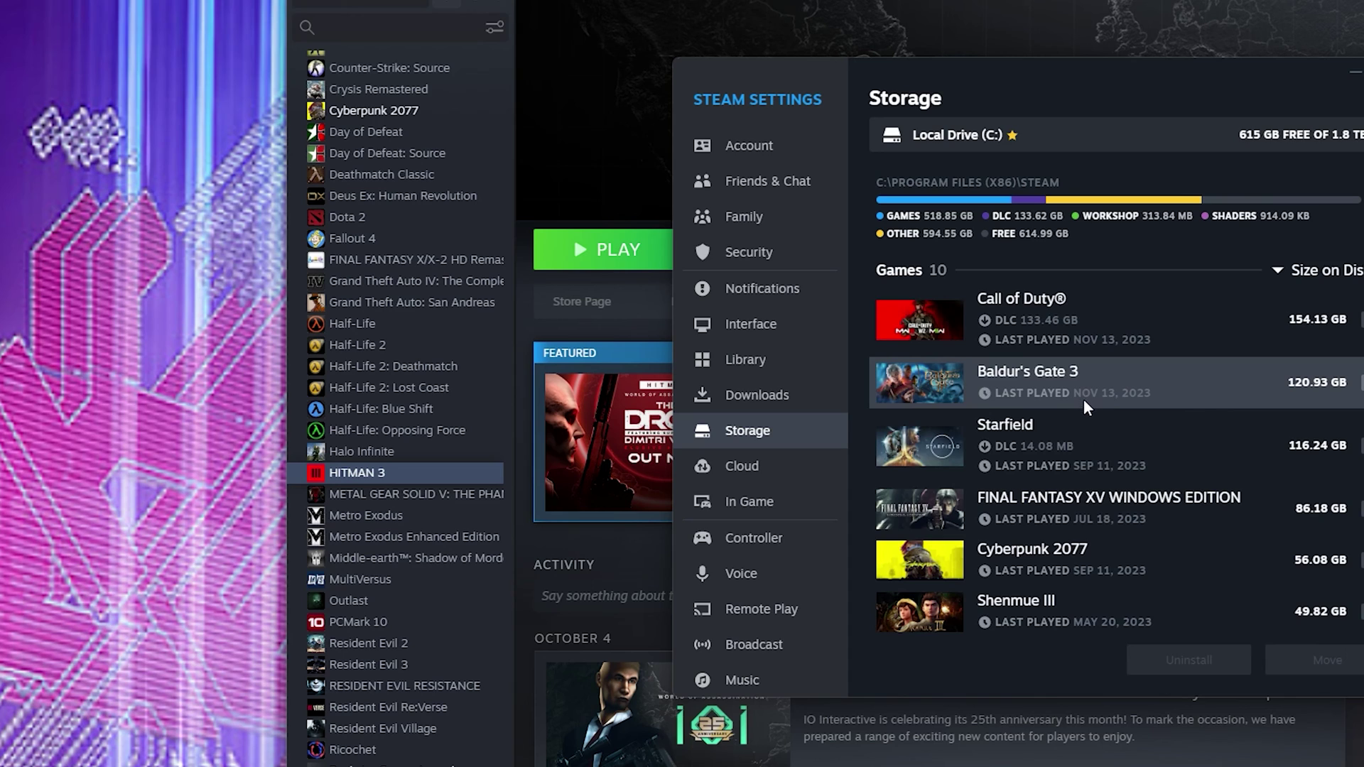
left_click(1134, 139)
left_click(1064, 241)
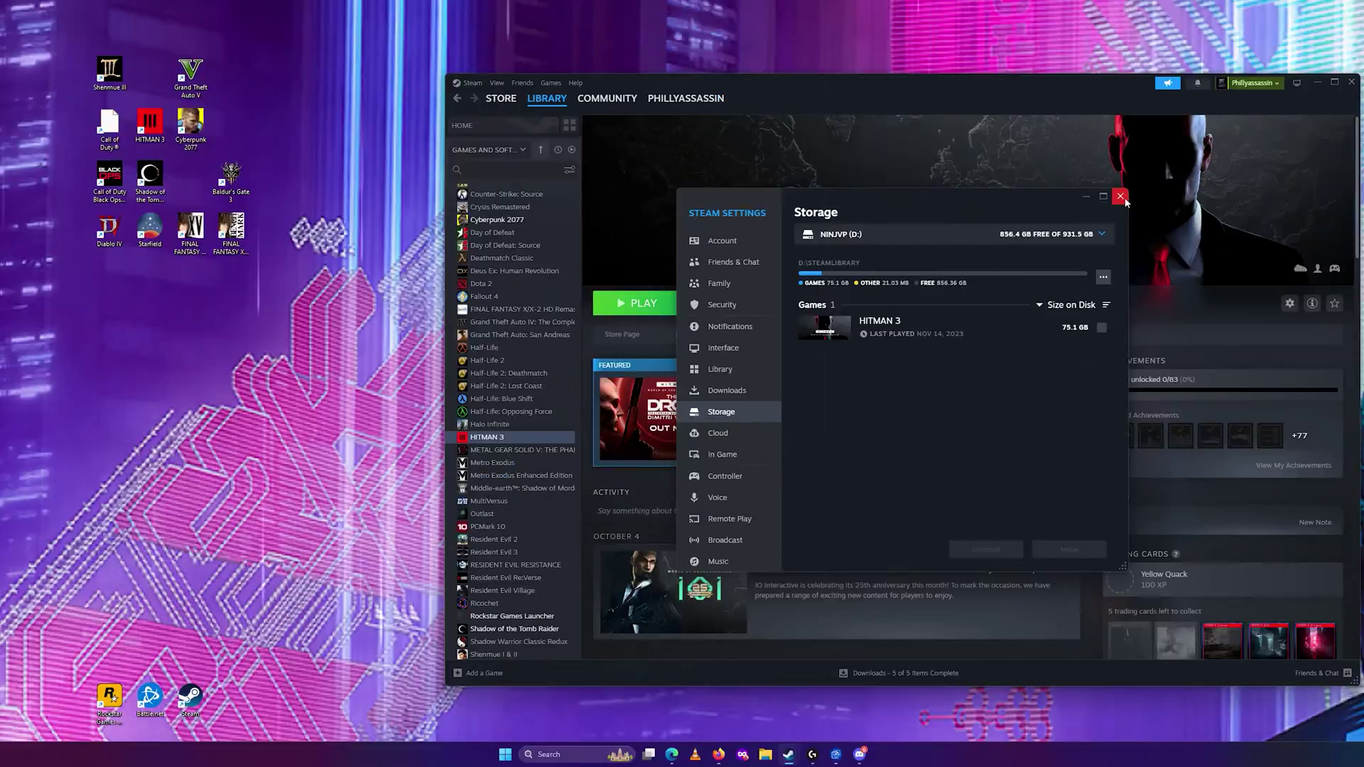
left_click(1122, 194)
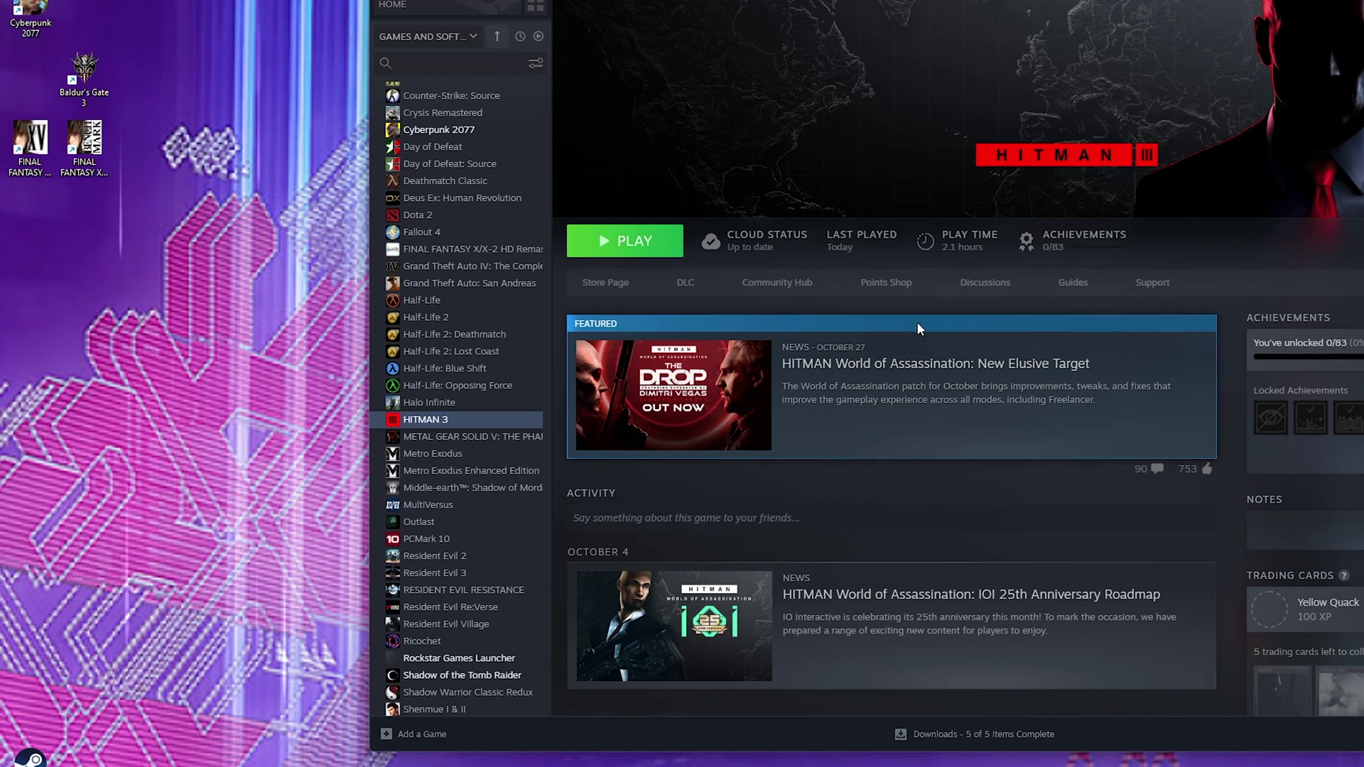
View the library pages of Metro Exodus and Halo Infinite
left_click(500, 454)
left_click(506, 403)
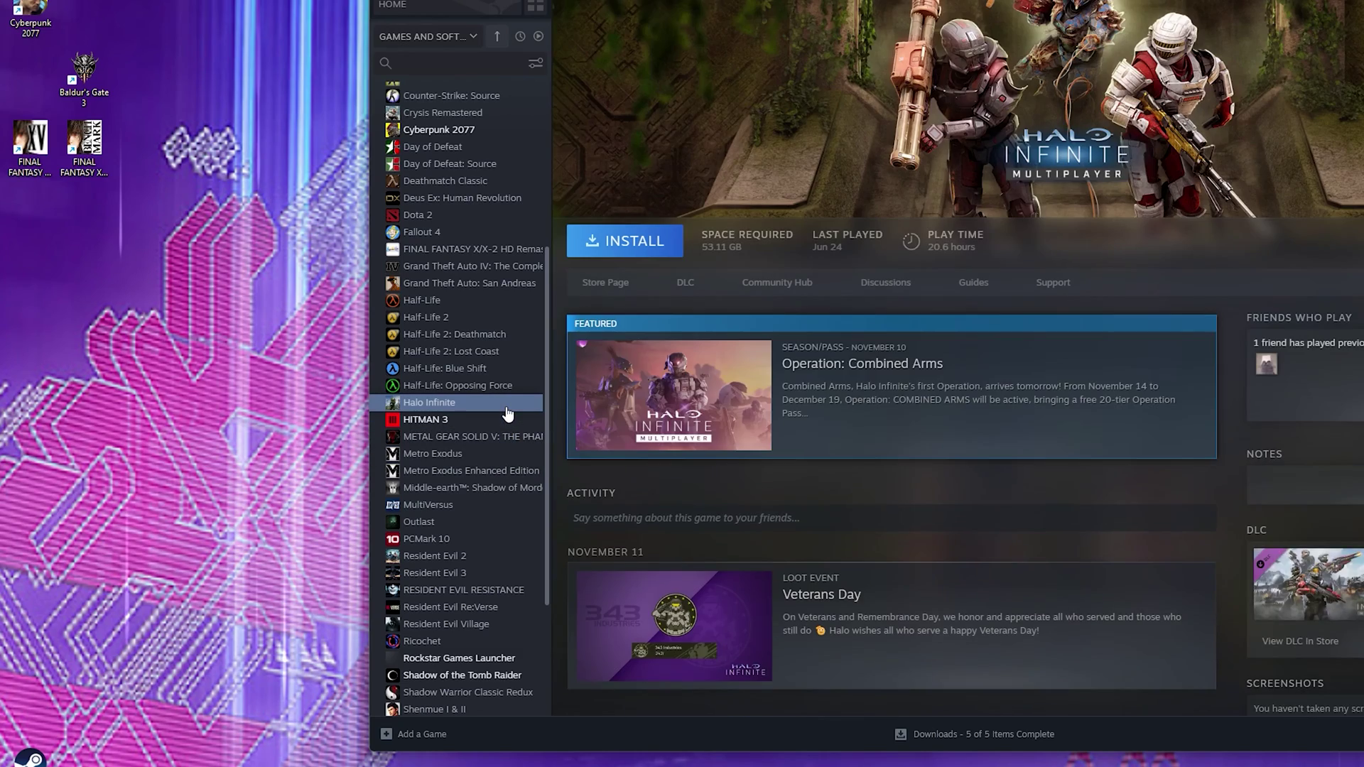